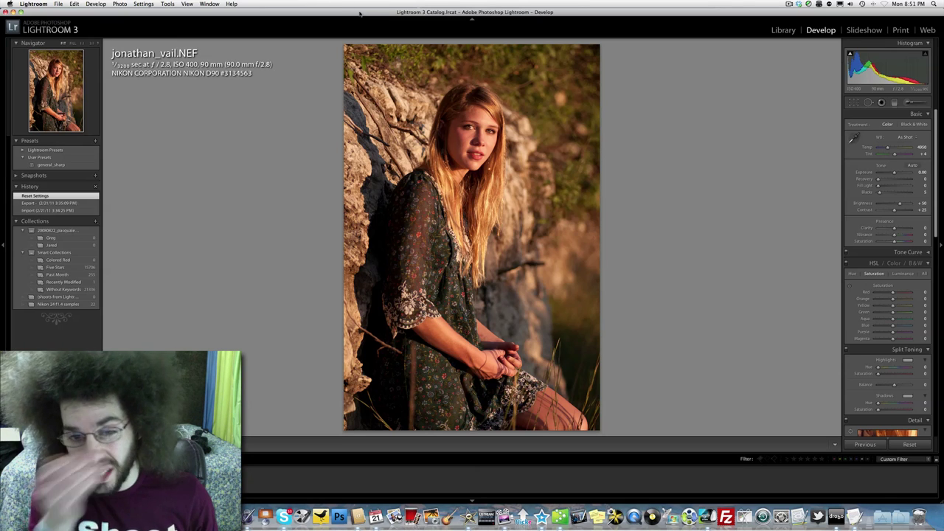
# Examine the woman's face and hair and the rock wall behind her at close range
pyautogui.click(477, 121)
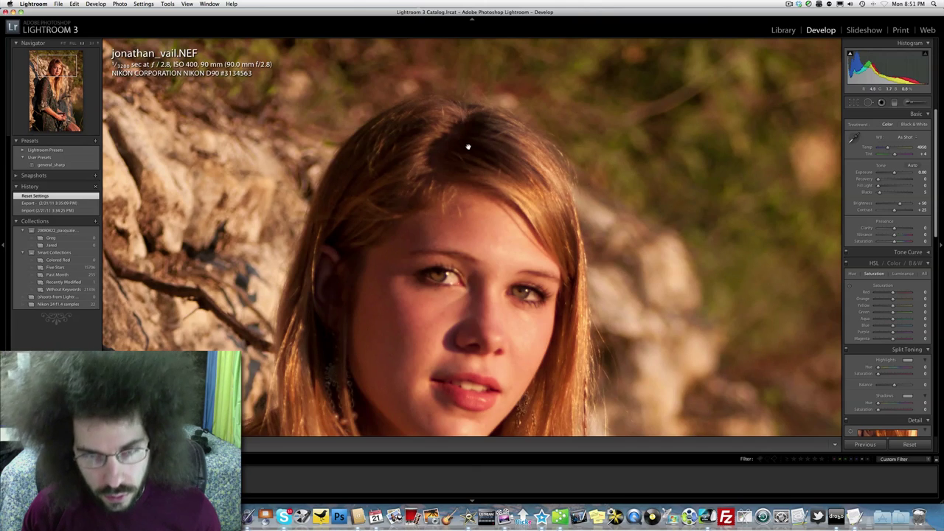
pyautogui.scroll(-2, 468, 143)
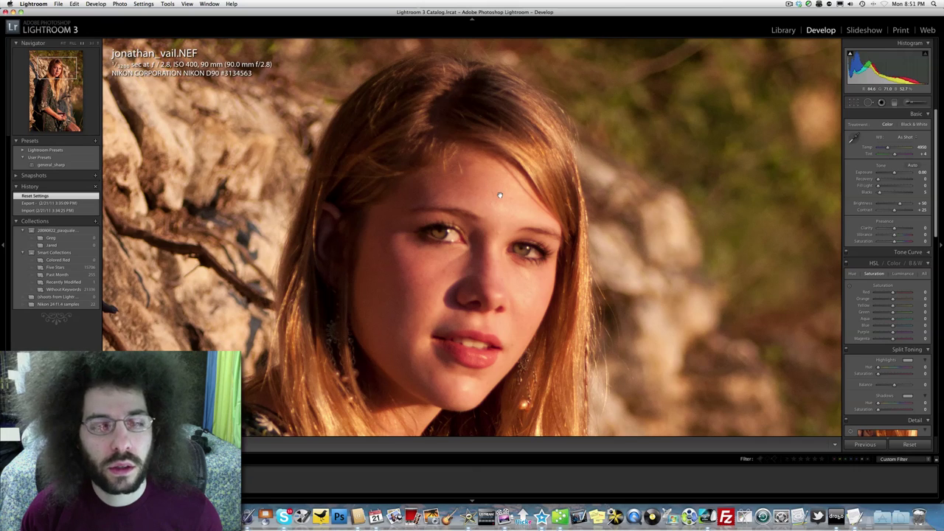
pyautogui.moveTo(360, 218); pyautogui.dragTo(453, 182)
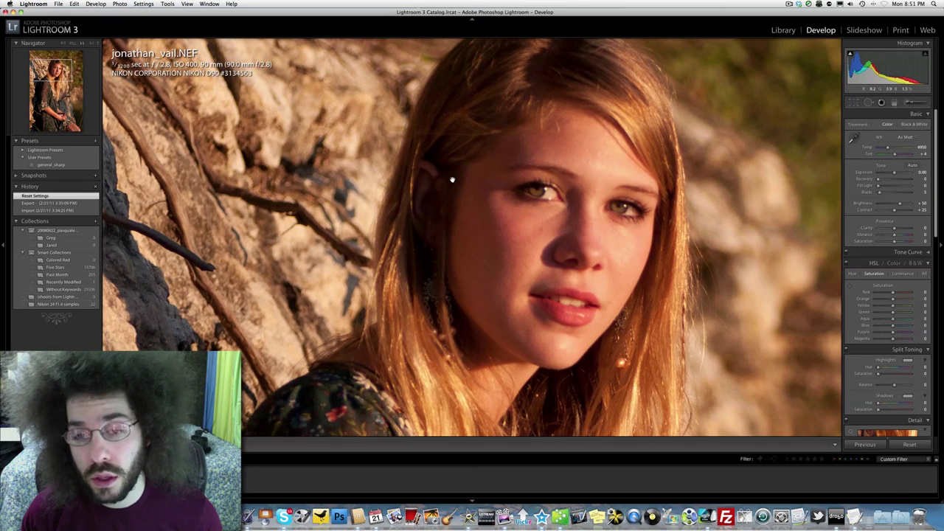
pyautogui.hscroll(-5, 428, 185)
pyautogui.scroll(-3, 428, 186)
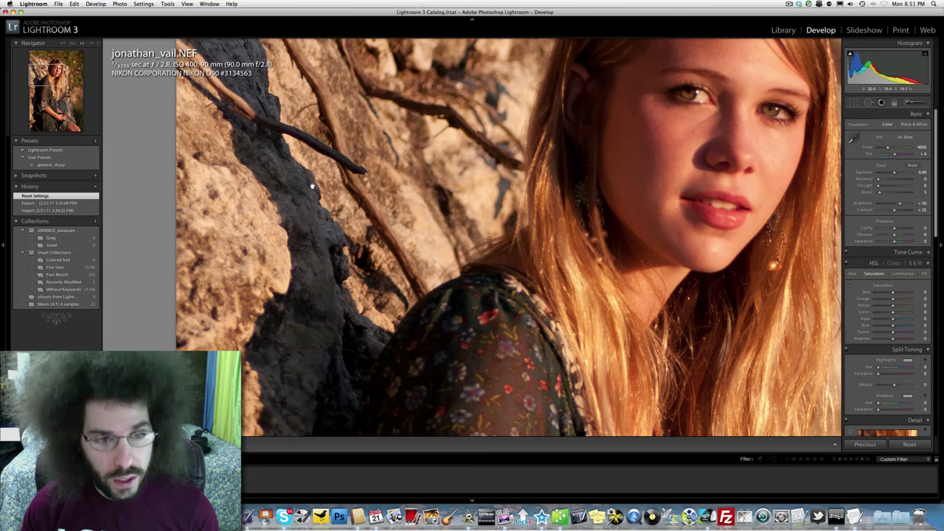
pyautogui.hscroll(8, 649, 103)
pyautogui.scroll(1, 650, 104)
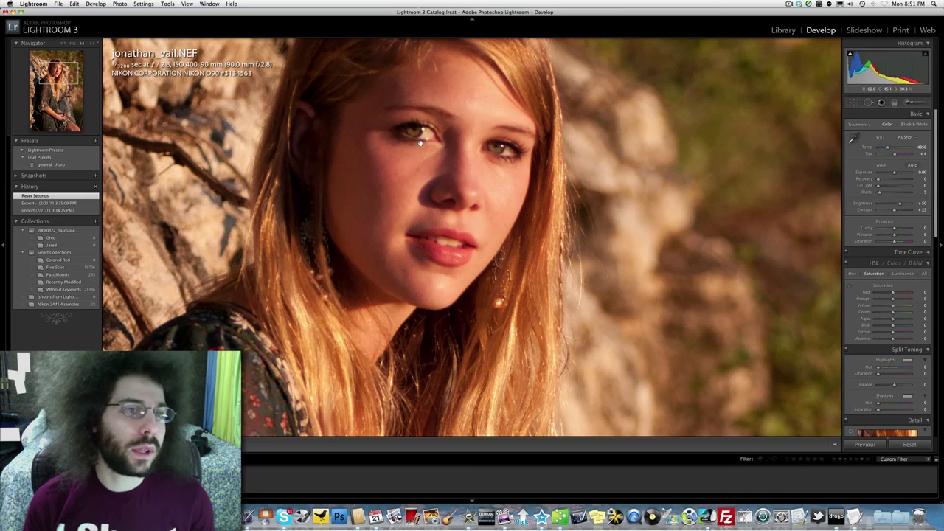
pyautogui.click(420, 143)
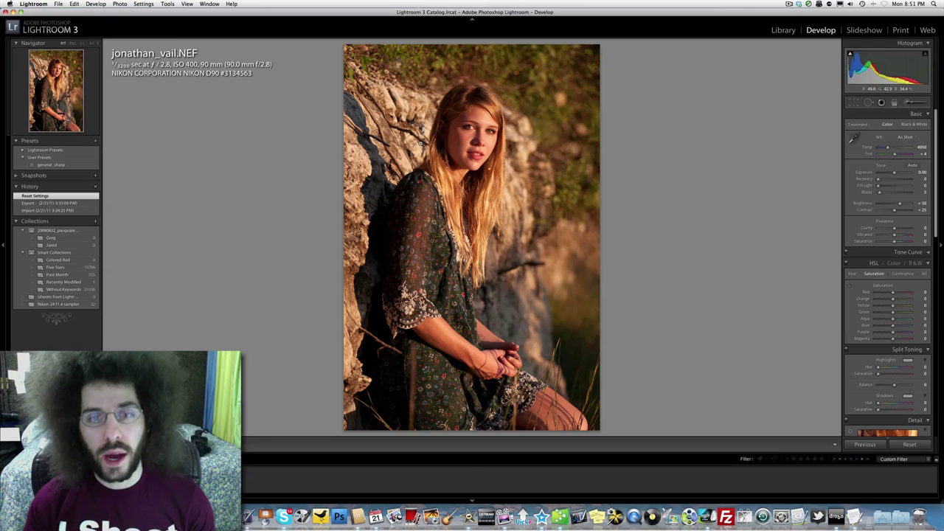
pyautogui.click(453, 111)
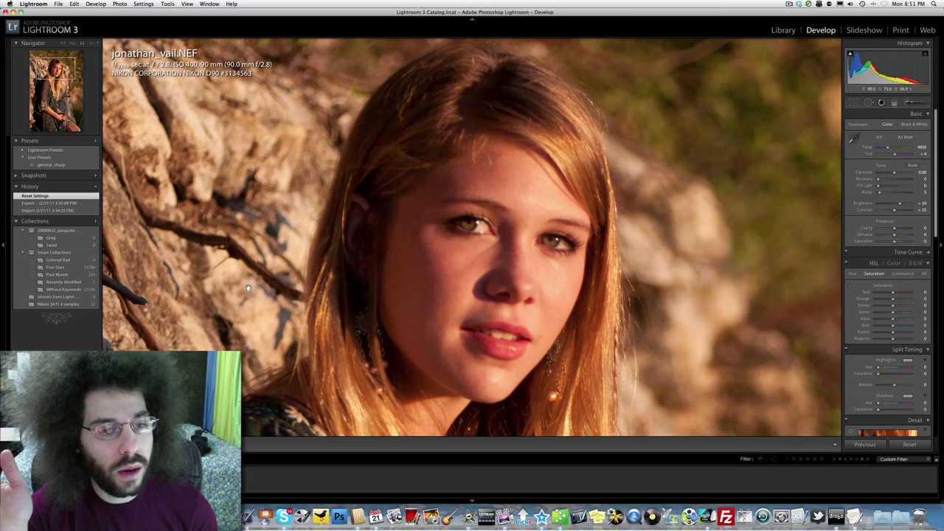
pyautogui.moveTo(200, 304); pyautogui.dragTo(319, 237)
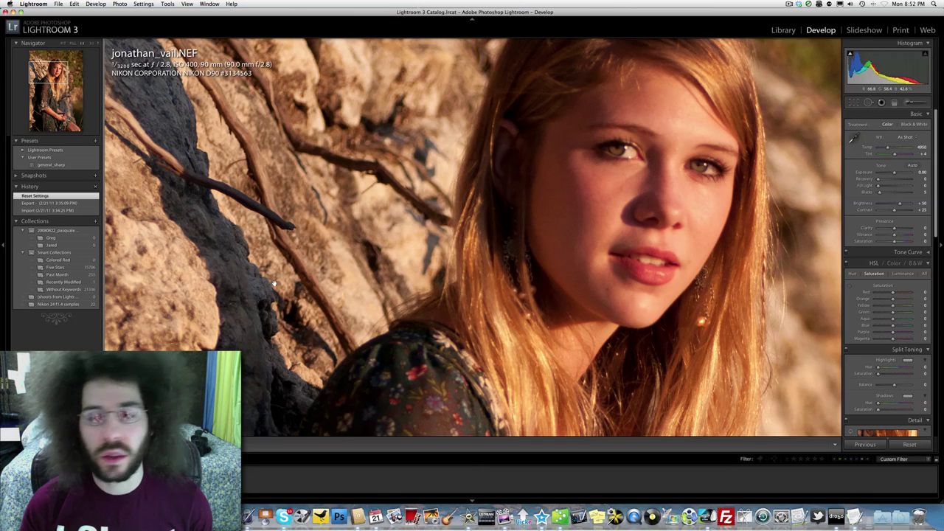
pyautogui.moveTo(207, 264); pyautogui.dragTo(373, 325)
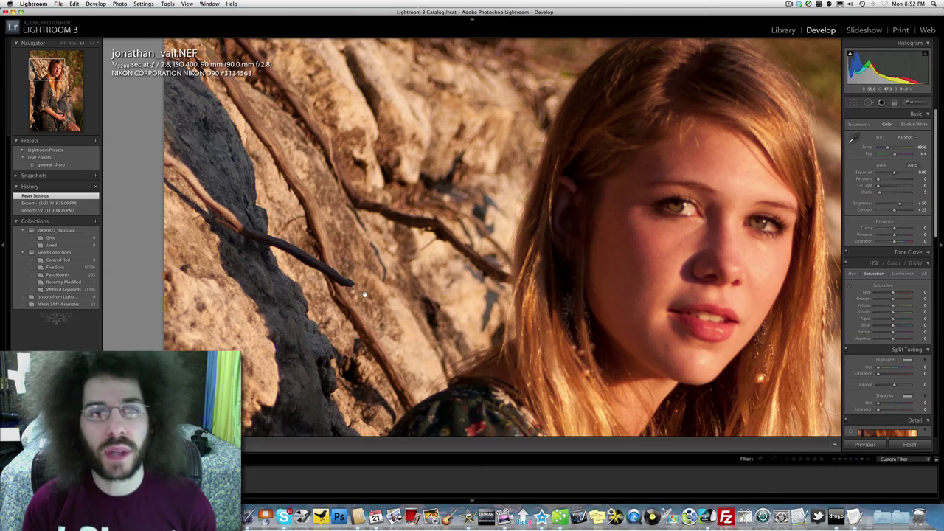
pyautogui.click(627, 217)
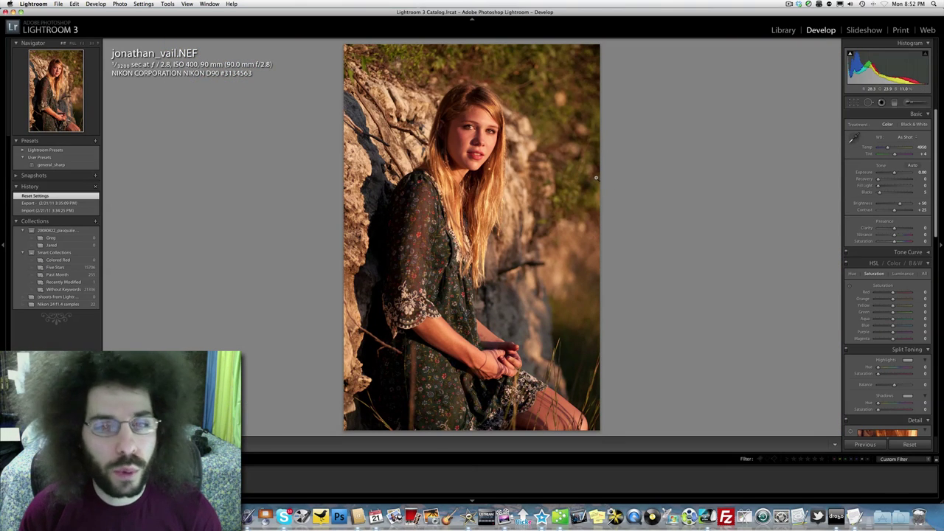
# Raise the contrast to +52, and try a cooler white balance temperature of 4727 before undoing it
pyautogui.moveTo(899, 173); pyautogui.dragTo(896, 172)
pyautogui.moveTo(905, 212); pyautogui.dragTo(912, 212)
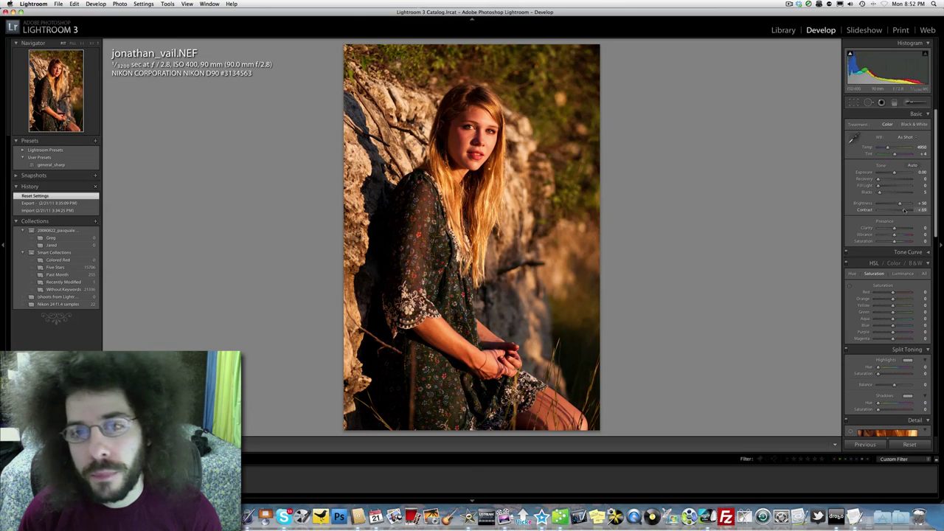
pyautogui.moveTo(888, 147)
pyautogui.mouseDown()
pyautogui.moveTo(895, 148)
pyautogui.moveTo(887, 148)
pyautogui.mouseUp()
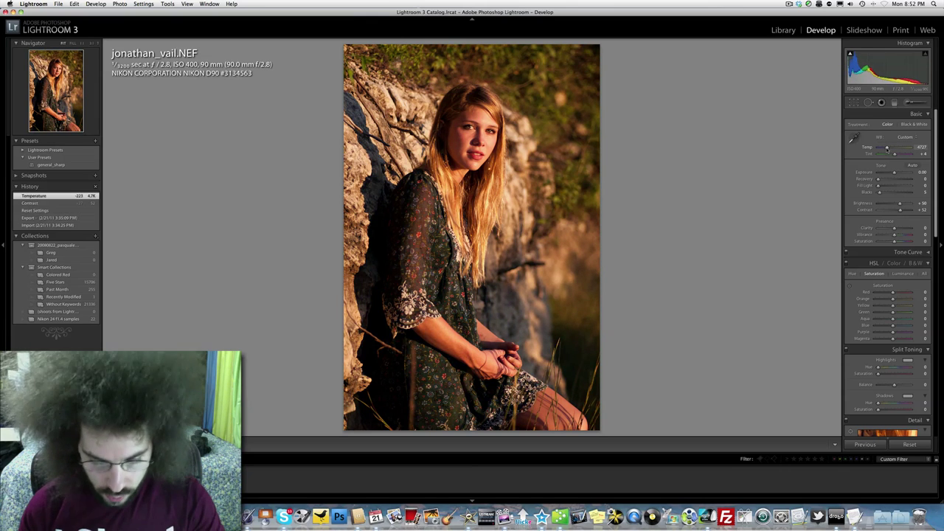
pyautogui.press('super+z')
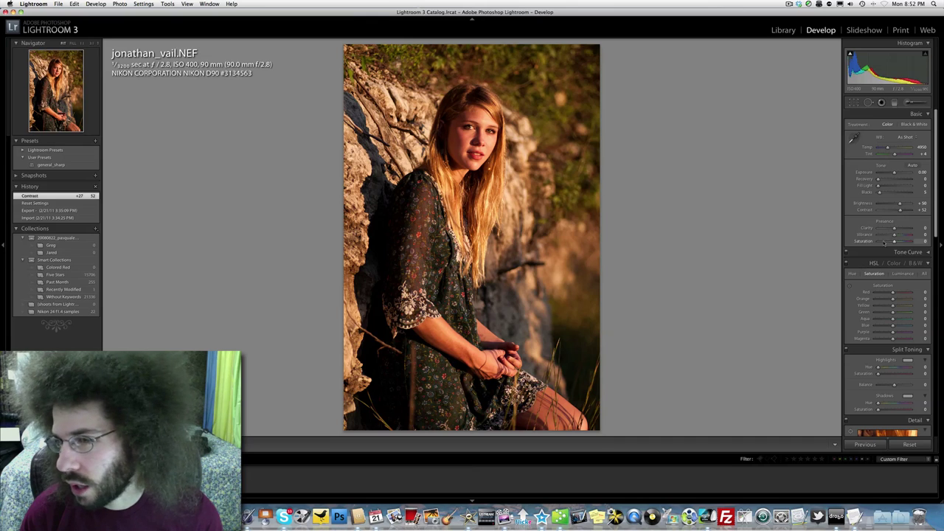
# Turn the photo monochrome with Saturation and Vibrance at -100, Contrast at +100 and Exposure at +0.10
pyautogui.moveTo(895, 241); pyautogui.dragTo(876, 235)
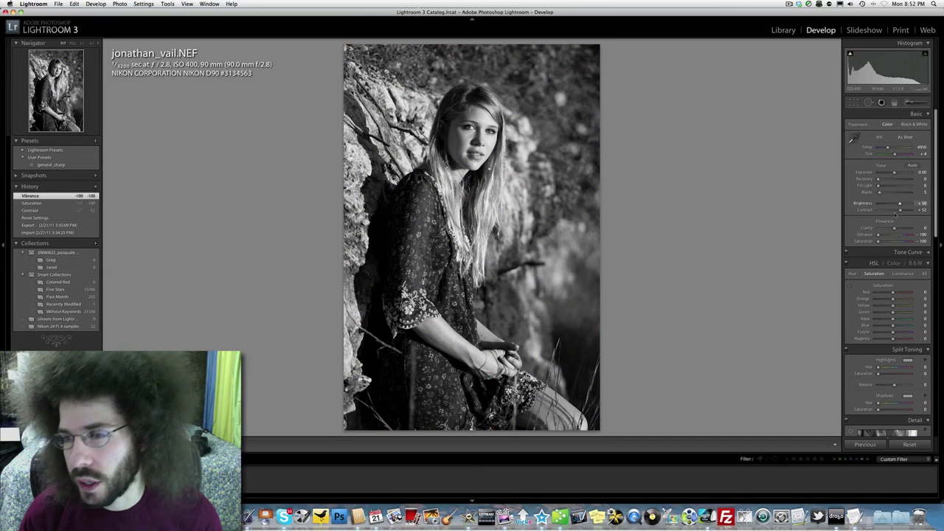
pyautogui.moveTo(921, 210); pyautogui.dragTo(927, 214)
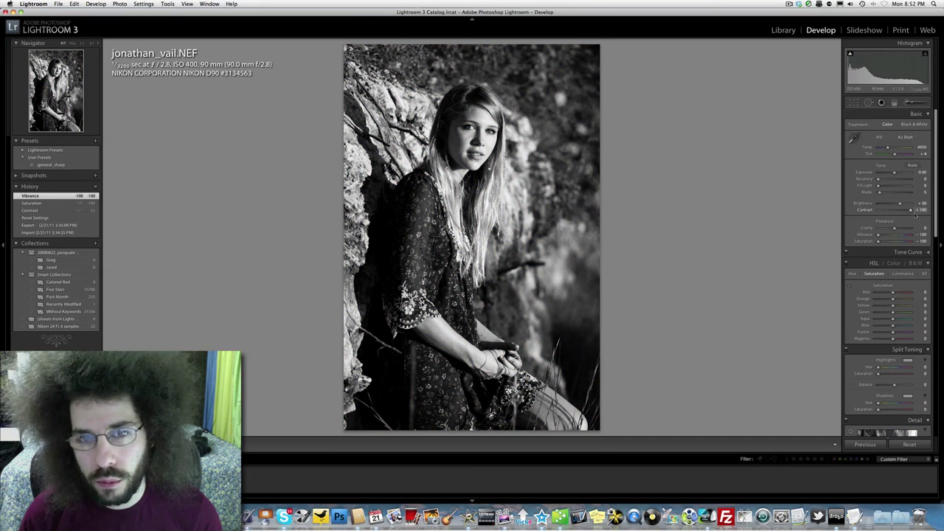
pyautogui.moveTo(895, 173); pyautogui.dragTo(895, 172)
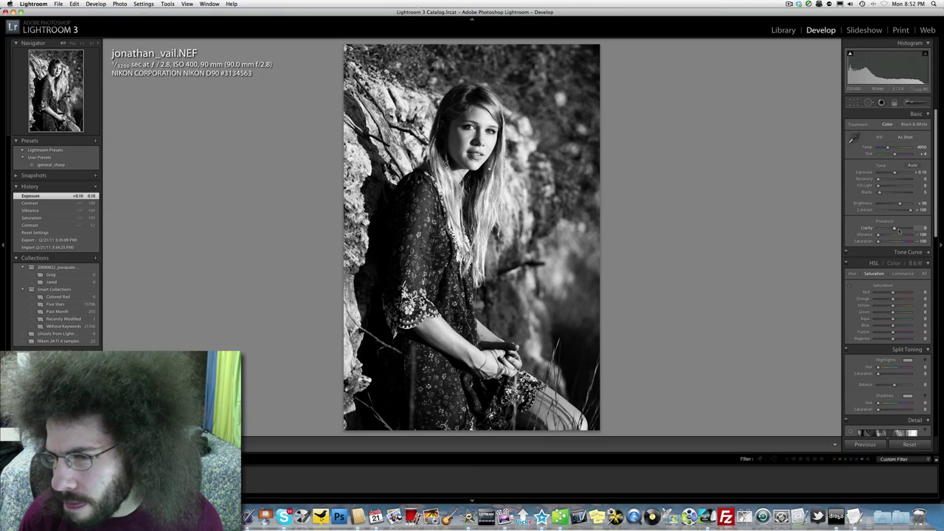
# Try Clarity at +52 and -23 while checking the face up close, and settle on +48
pyautogui.moveTo(901, 231); pyautogui.dragTo(903, 230)
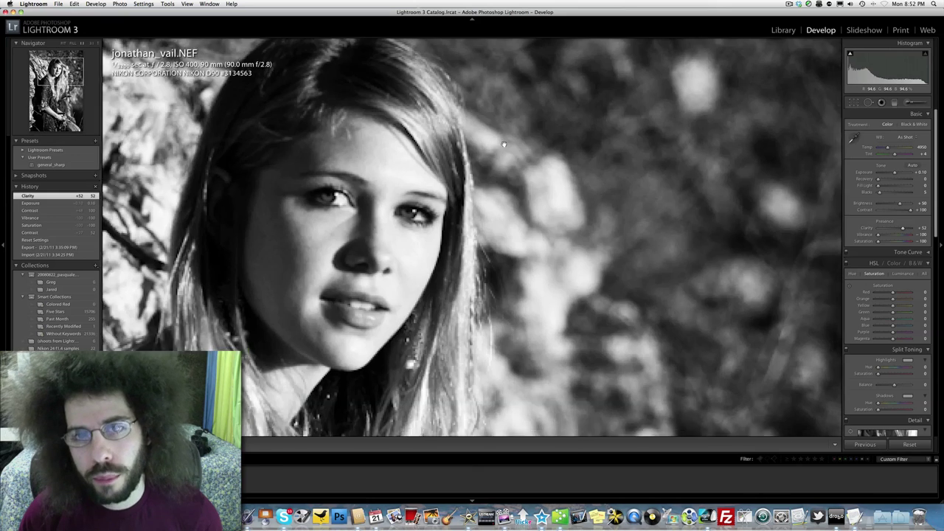
pyautogui.click(505, 138)
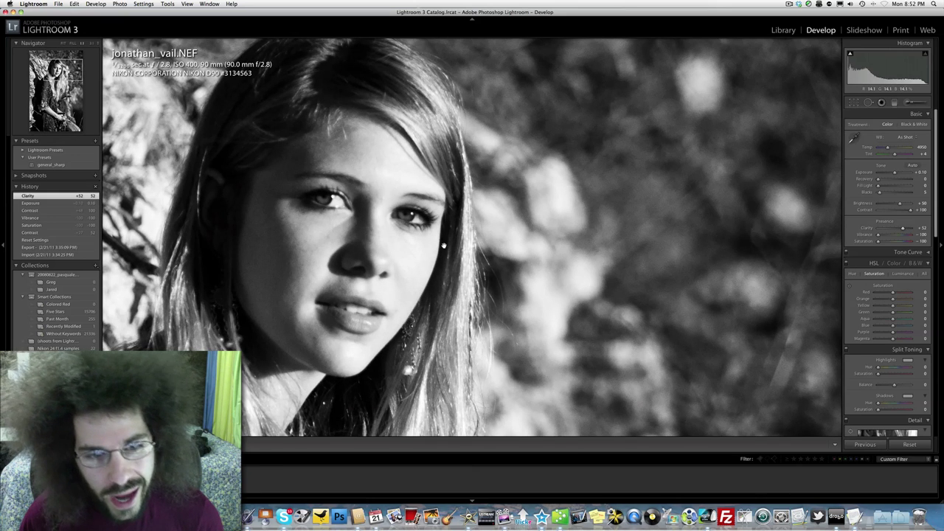
pyautogui.click(890, 229)
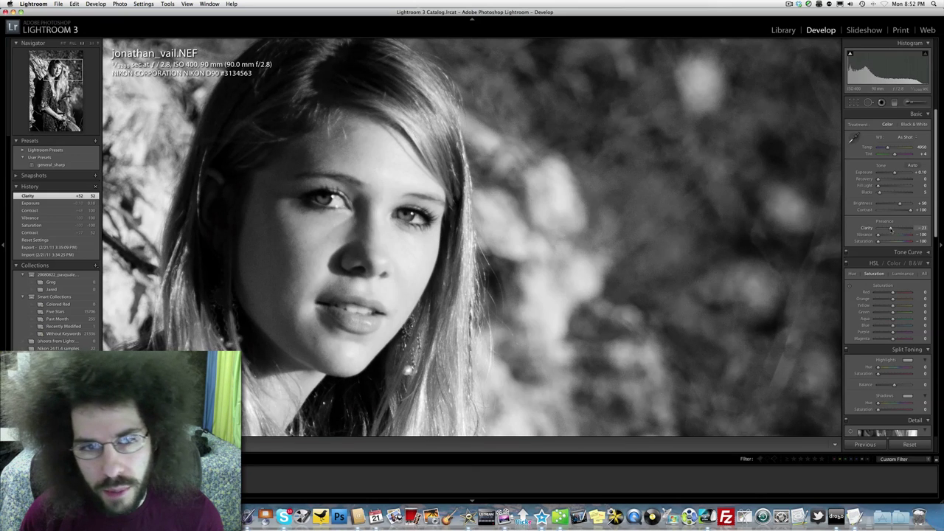
pyautogui.moveTo(891, 230); pyautogui.dragTo(901, 229)
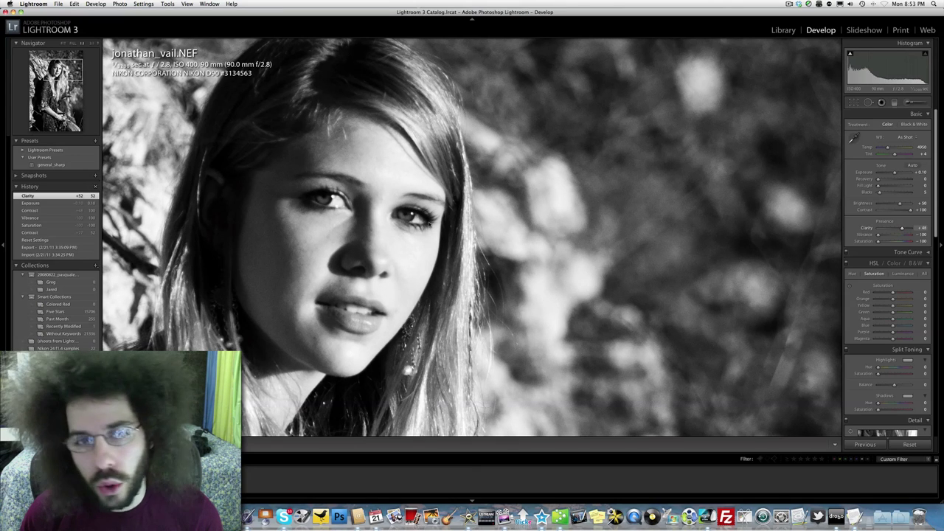
pyautogui.click(688, 218)
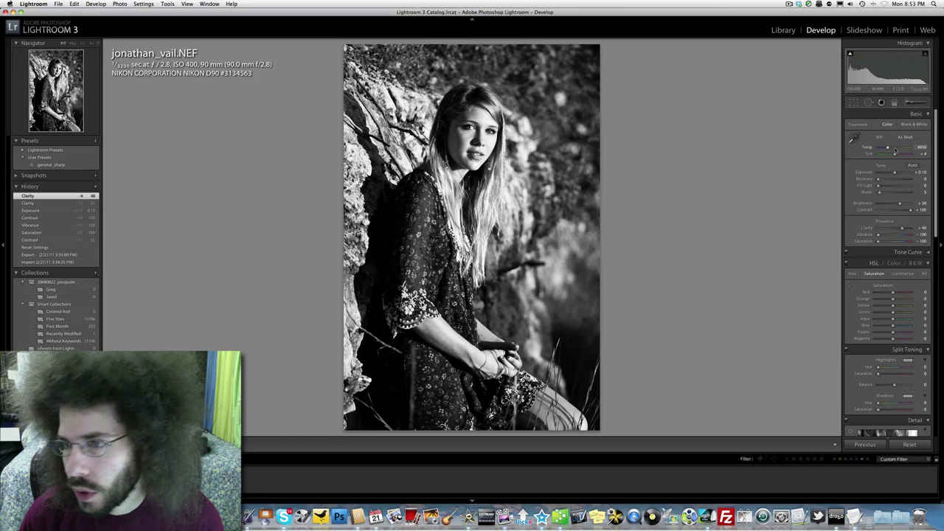
# Warm the white balance temperature to 7227 and check the effect on the face up close
pyautogui.moveTo(895, 150)
pyautogui.mouseDown()
pyautogui.moveTo(867, 148)
pyautogui.moveTo(895, 149)
pyautogui.mouseUp()
pyautogui.click(490, 138)
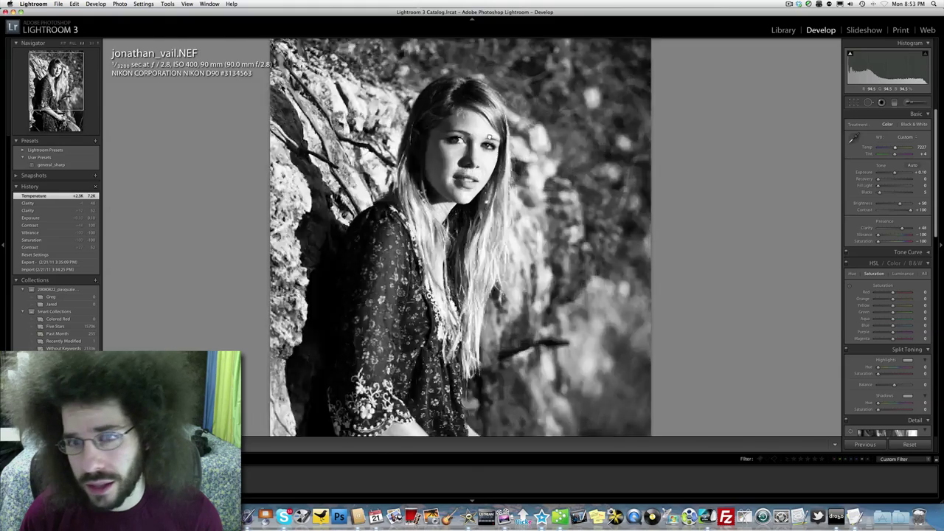
pyautogui.click(490, 138)
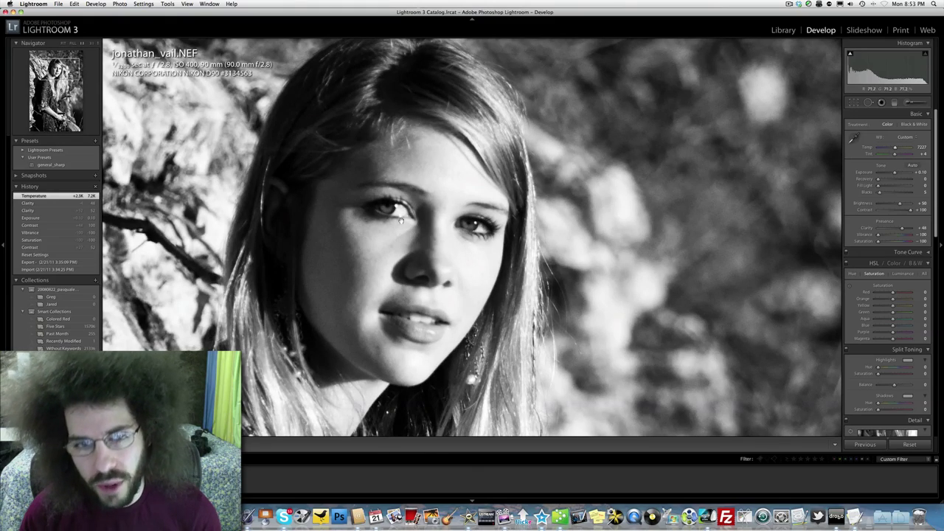
pyautogui.click(435, 198)
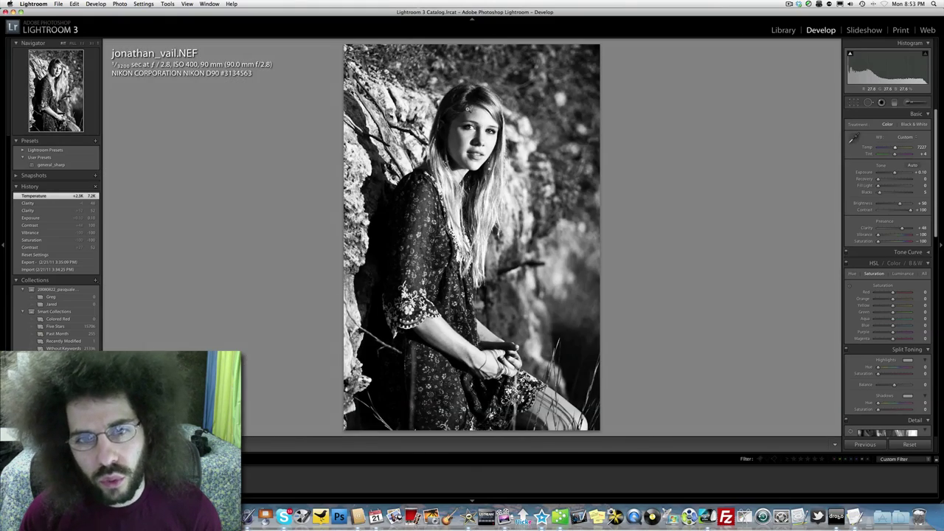
# Soften the portrait by lowering Clarity to -30 in a close view of the face, and to -59 in the full view
pyautogui.click(466, 109)
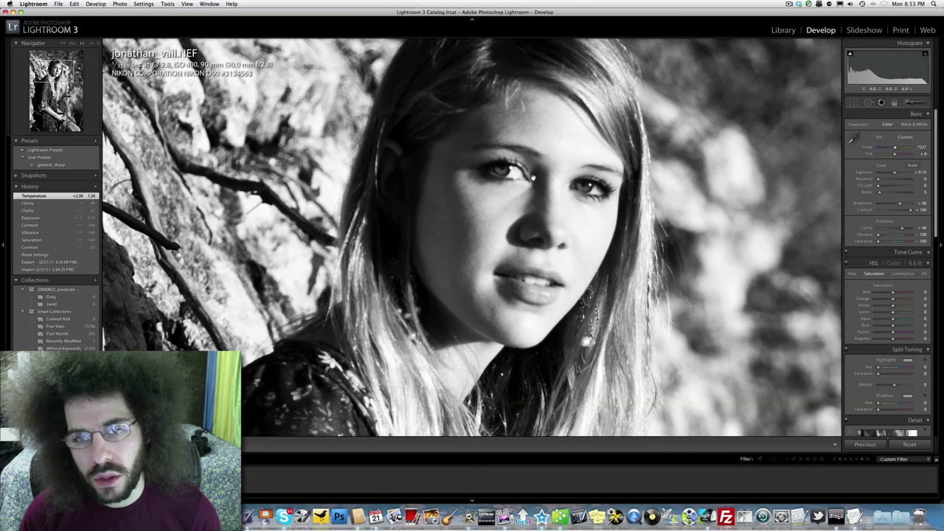
pyautogui.click(893, 229)
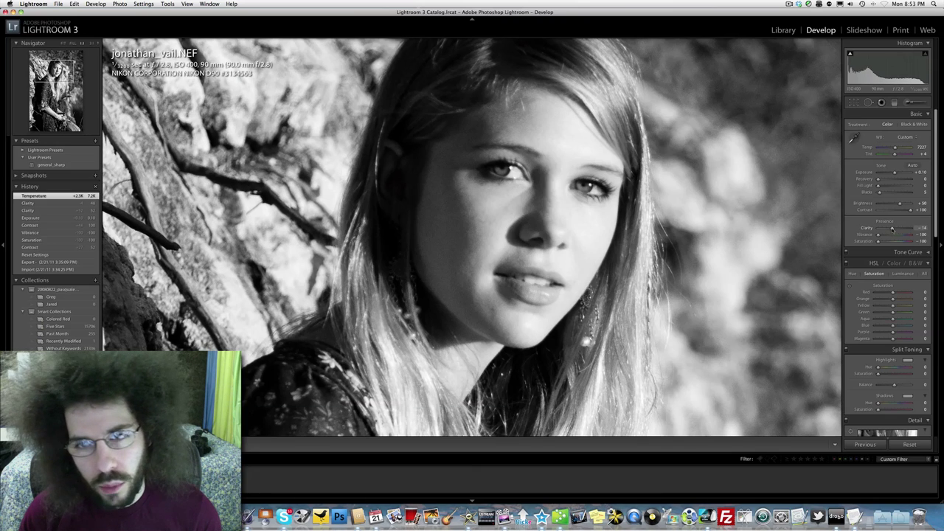
pyautogui.moveTo(892, 230); pyautogui.dragTo(891, 230)
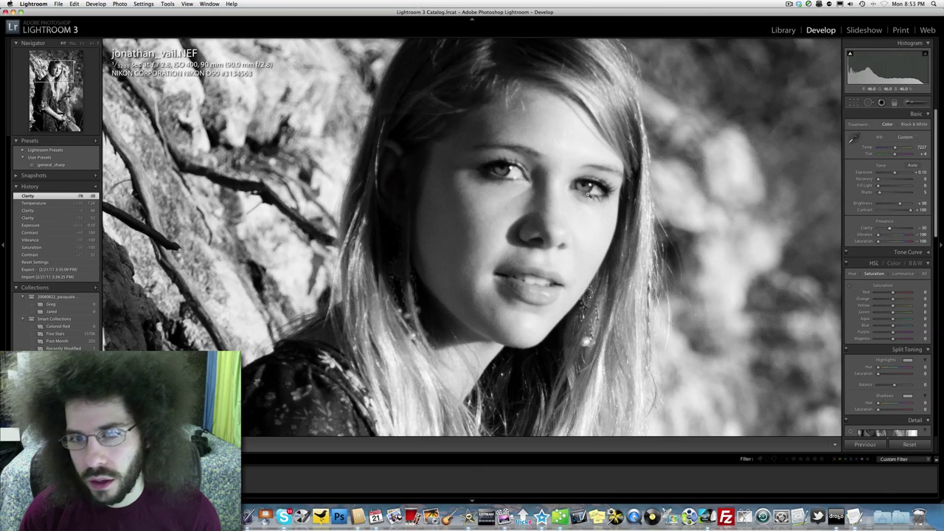
pyautogui.click(625, 195)
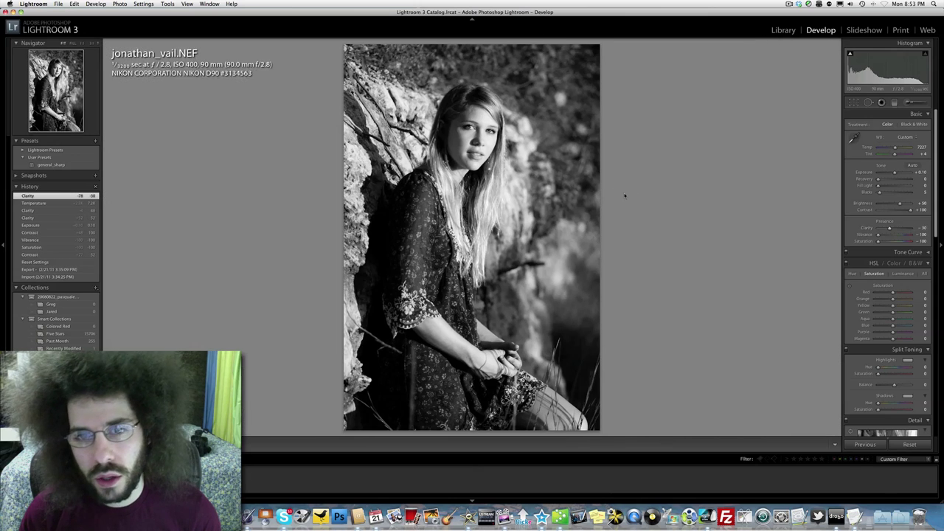
pyautogui.click(905, 229)
pyautogui.moveTo(906, 229); pyautogui.dragTo(886, 228)
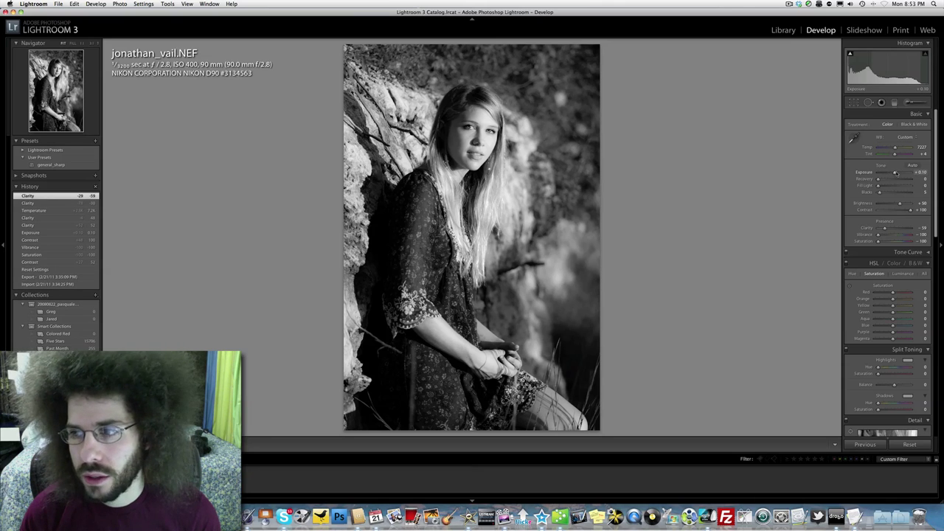
# Set Exposure to +0.25 and Clarity to +23 for the whole photo
pyautogui.moveTo(895, 173); pyautogui.dragTo(898, 173)
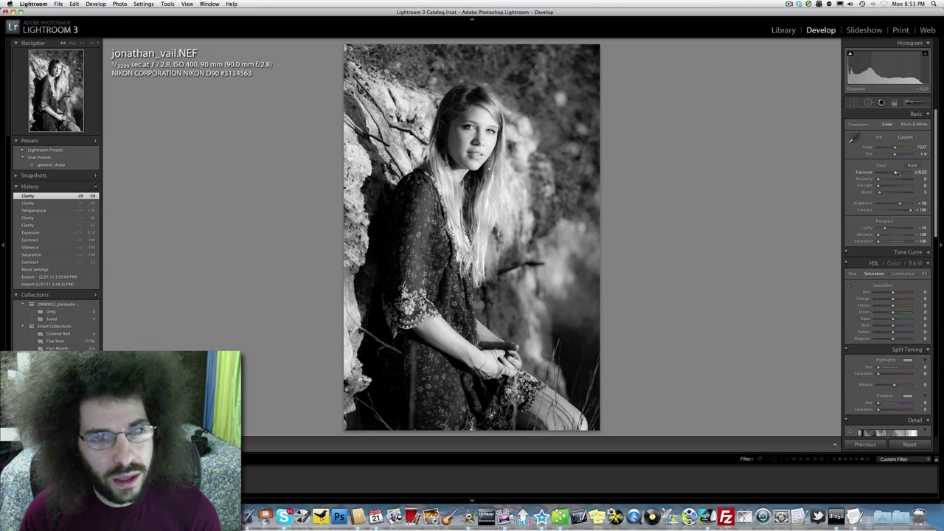
pyautogui.moveTo(886, 229); pyautogui.dragTo(899, 230)
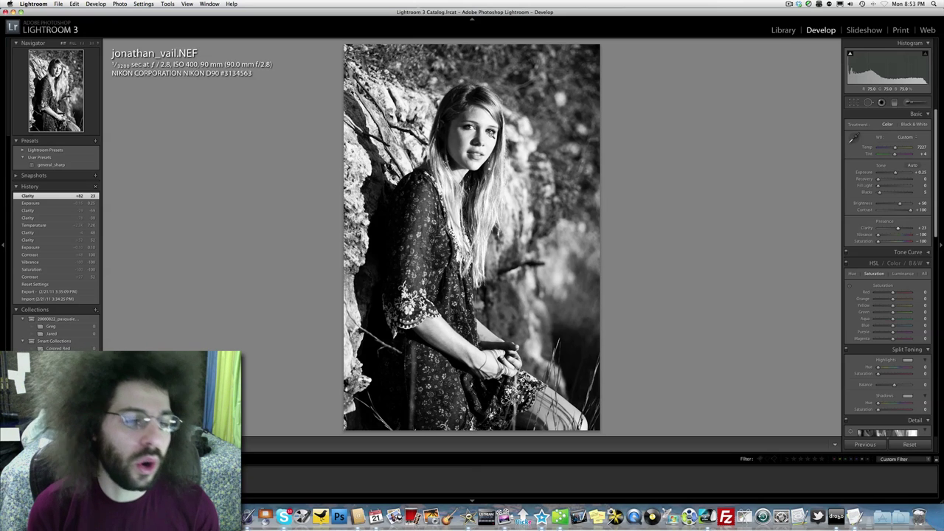
# Apply the general_sharp user preset and inspect the face, forearm and hands up close
pyautogui.click(50, 165)
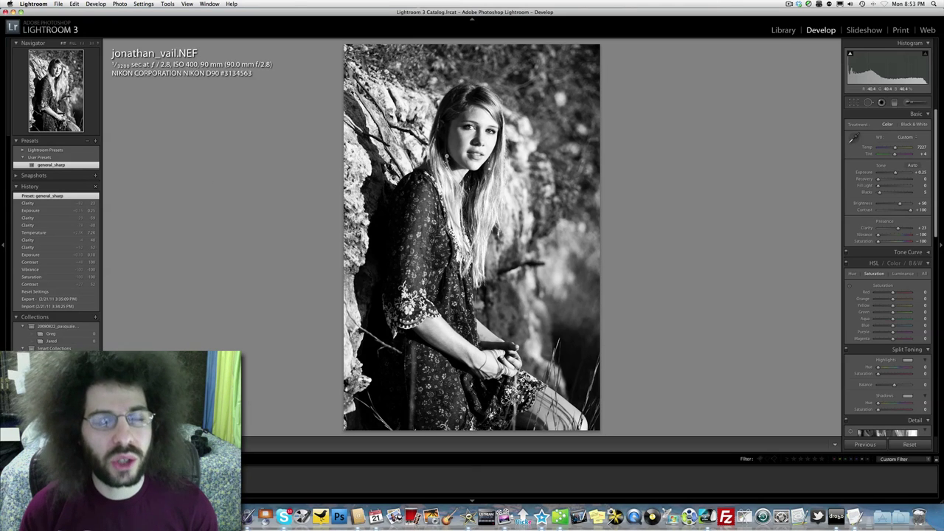
pyautogui.click(480, 142)
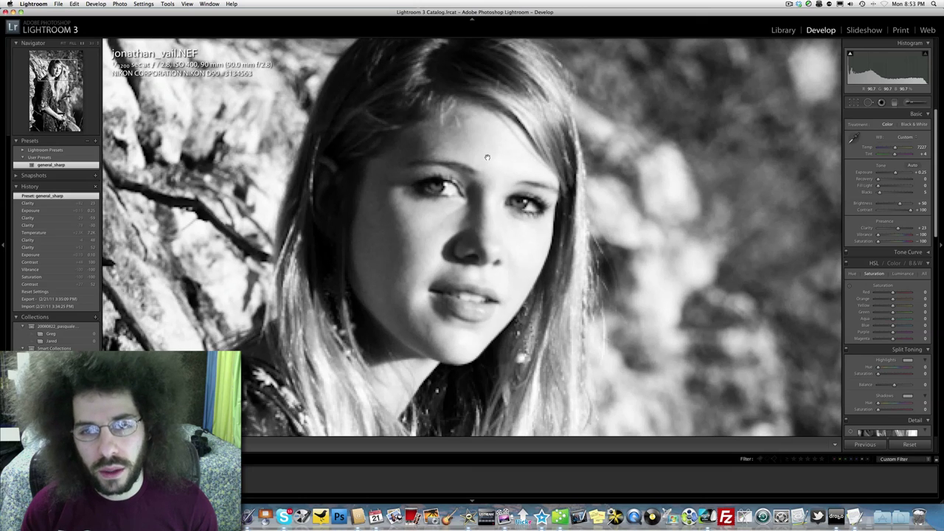
pyautogui.click(487, 158)
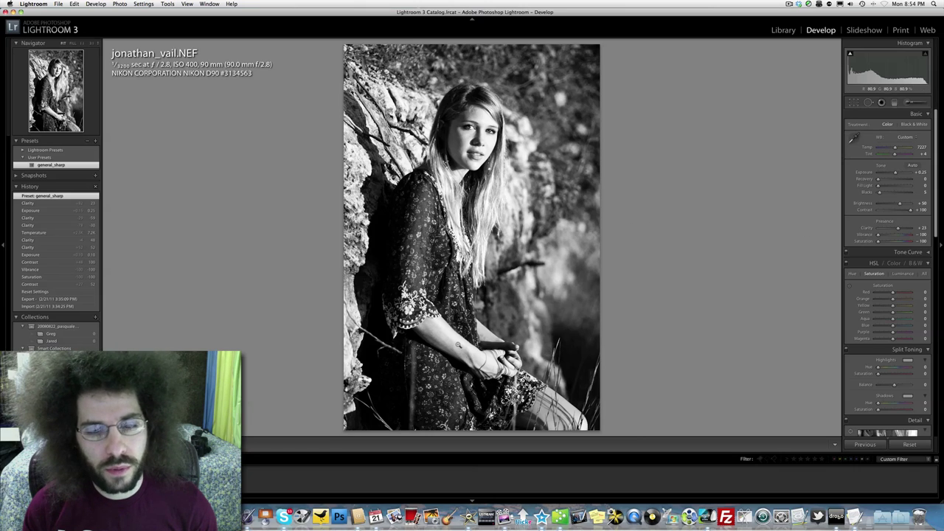
pyautogui.click(433, 326)
pyautogui.scroll(-5, 375, 187)
pyautogui.hscroll(5, 374, 187)
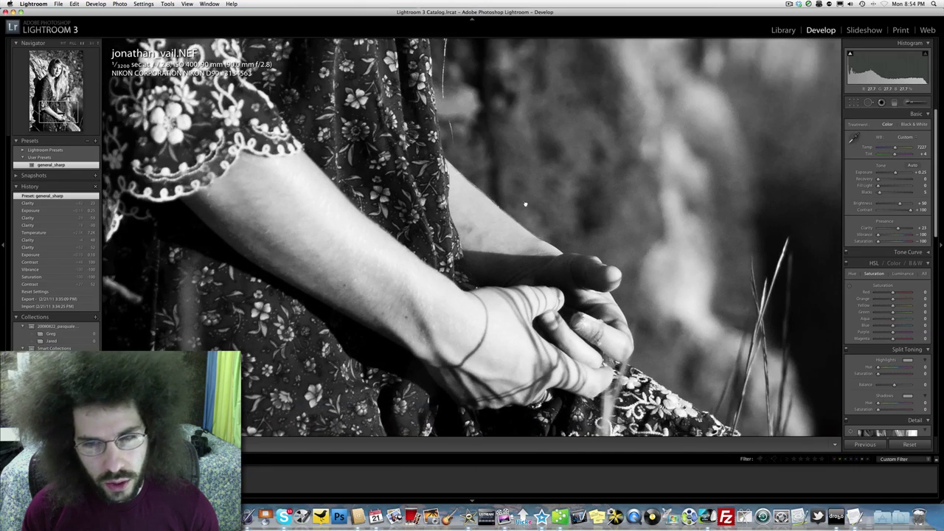
# Check the hands, dress hem and face of the black-and-white portrait up close, and set Clarity to +50
pyautogui.scroll(-1, 543, 206)
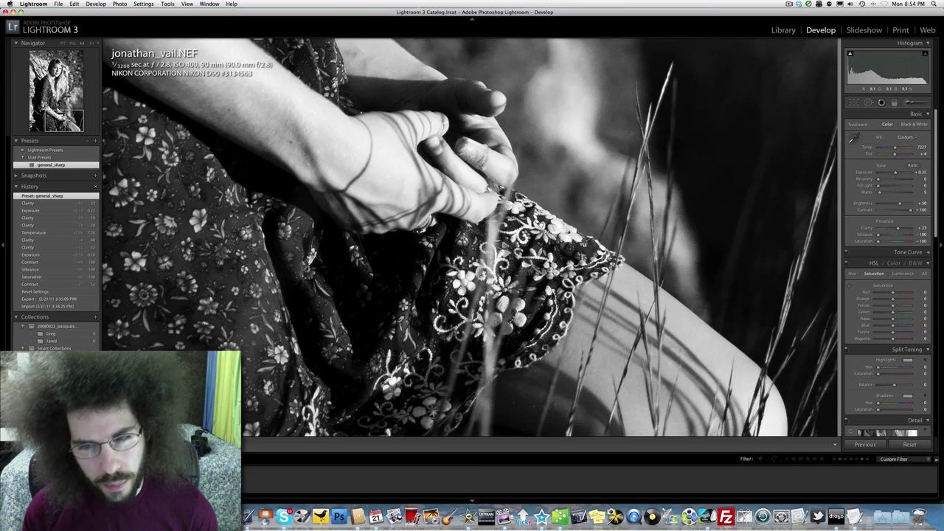
pyautogui.scroll(4, 573, 242)
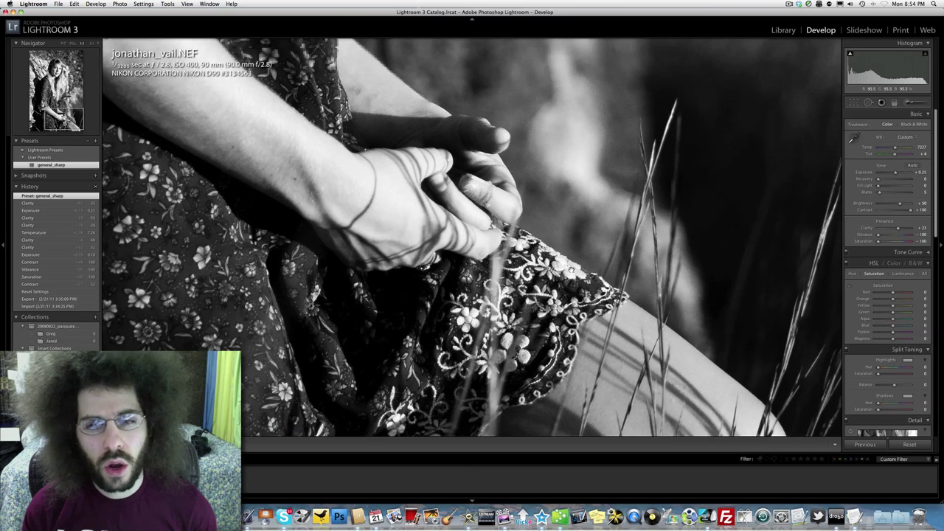
pyautogui.click(564, 267)
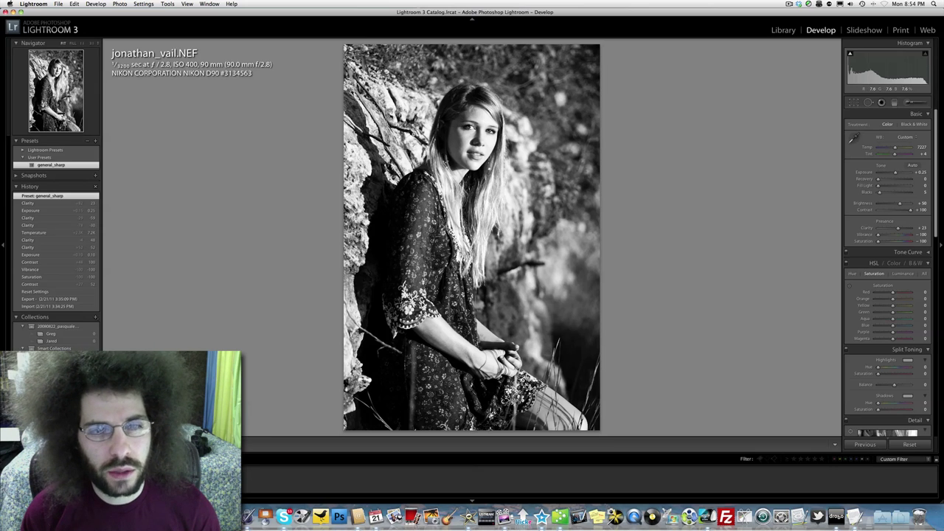
pyautogui.click(478, 124)
pyautogui.click(473, 168)
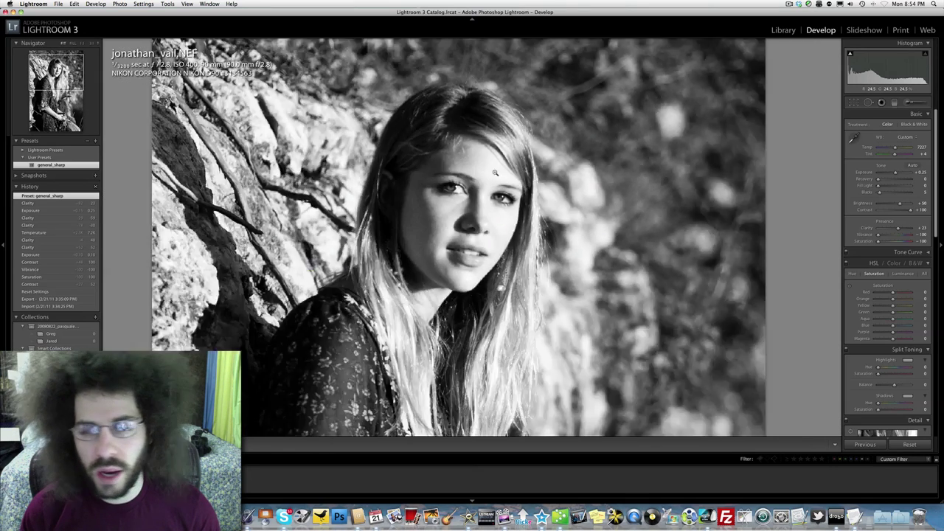
pyautogui.moveTo(904, 230); pyautogui.dragTo(909, 230)
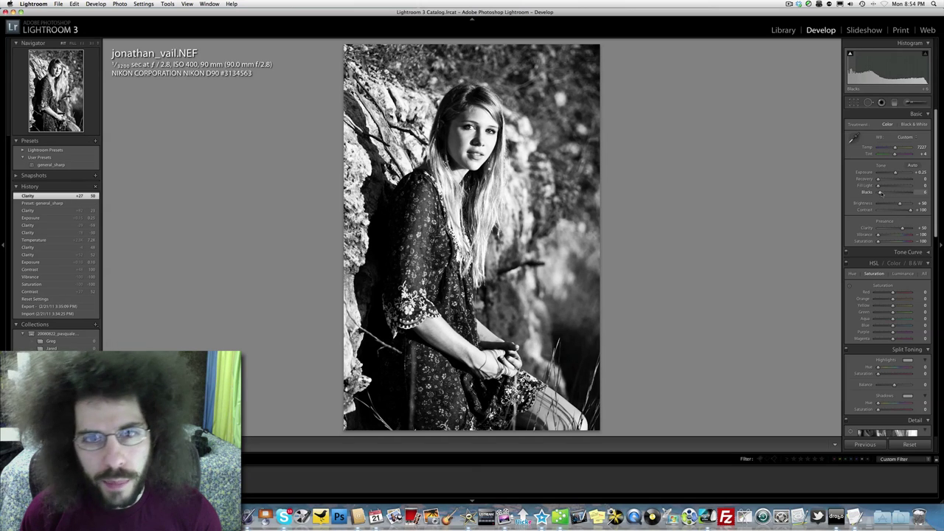
# Raise Blacks to 15, compare the edit with the unedited original, and settle Blacks at 13
pyautogui.moveTo(880, 192); pyautogui.dragTo(885, 195)
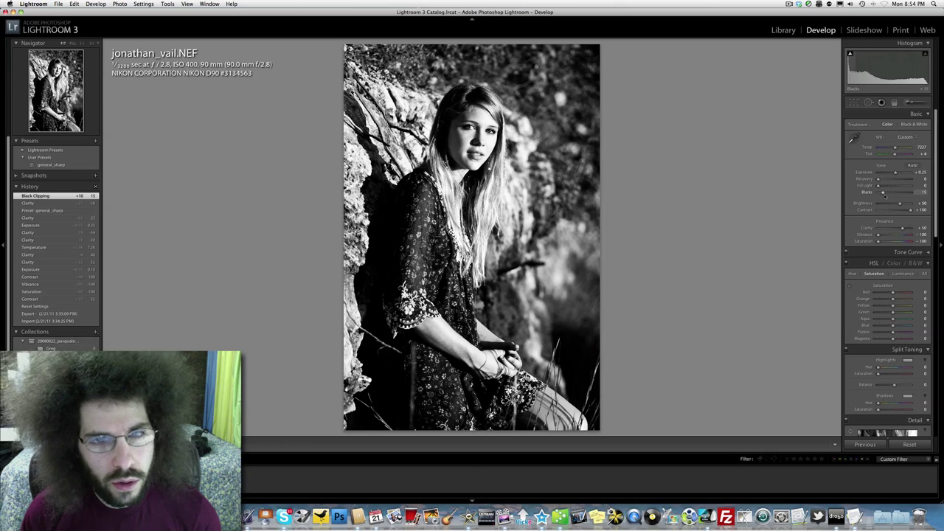
pyautogui.press('\\')
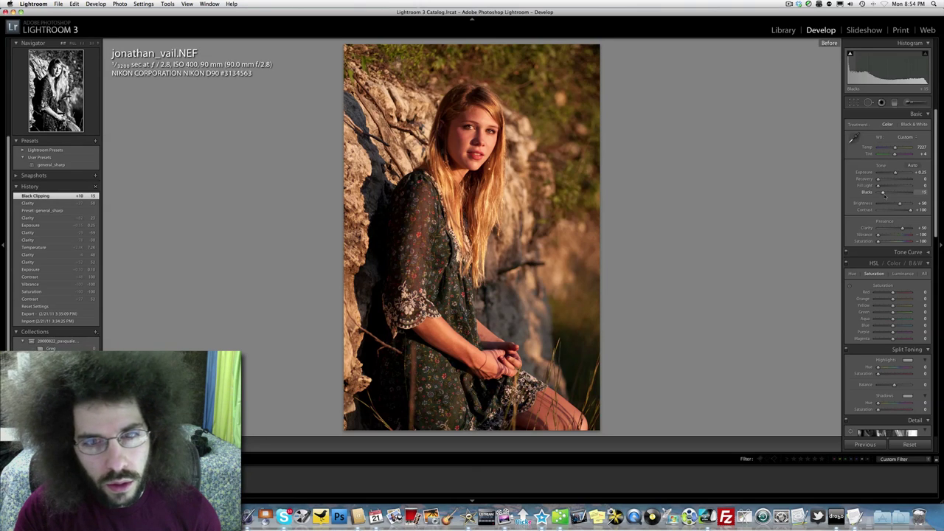
pyautogui.press('\\')
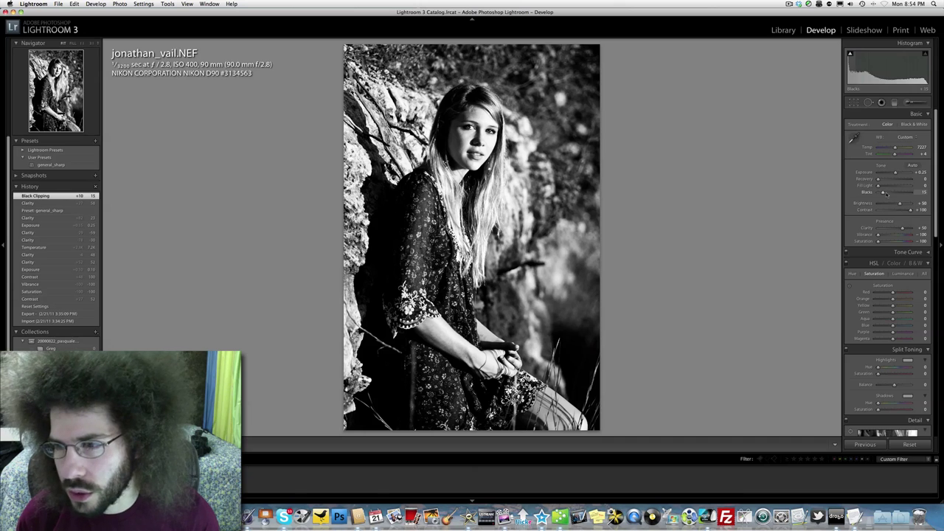
pyautogui.moveTo(882, 193); pyautogui.dragTo(881, 193)
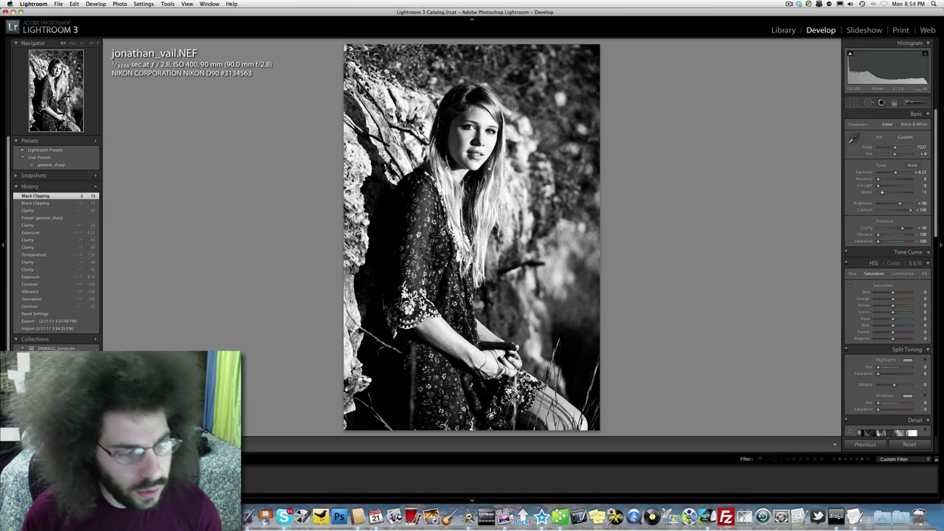
# Create a virtual copy of the black-and-white portrait and reset the copy's develop settings
pyautogui.rightClick(20, 316)
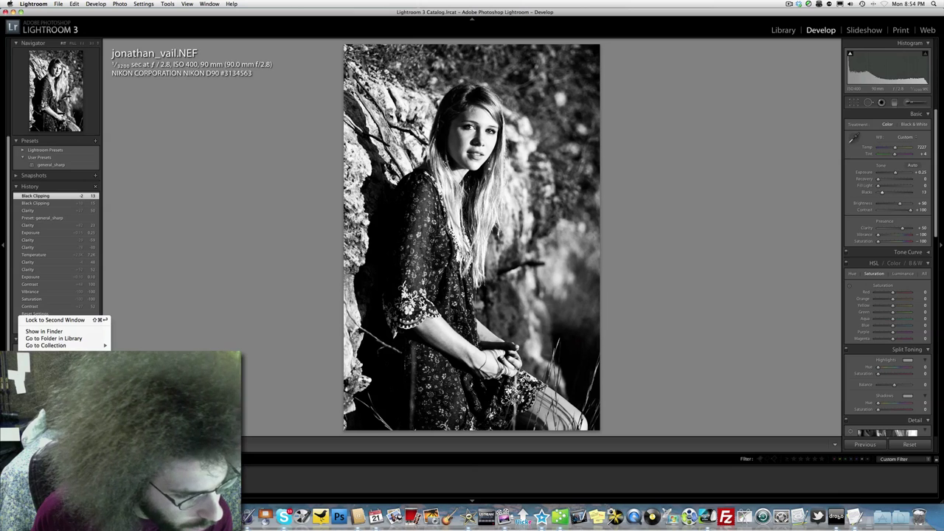
pyautogui.click(670, 417)
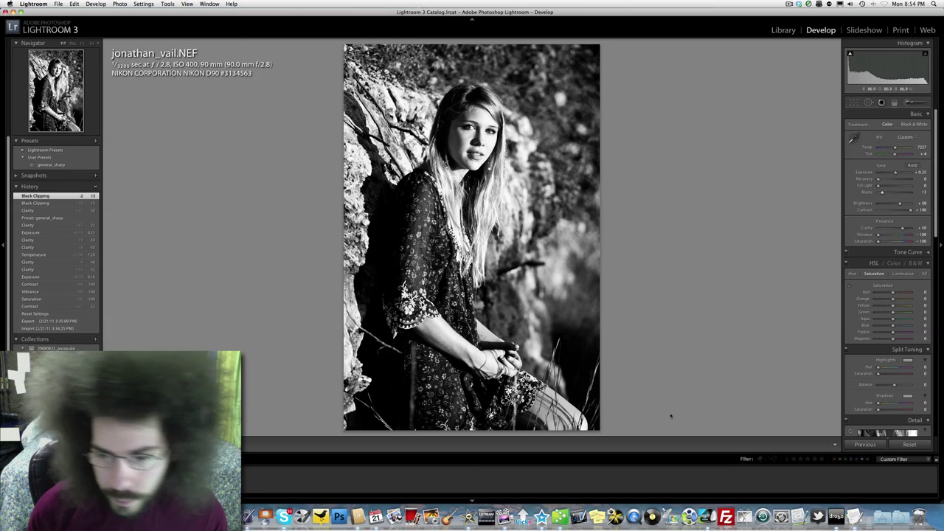
pyautogui.press('super+apostrophe')
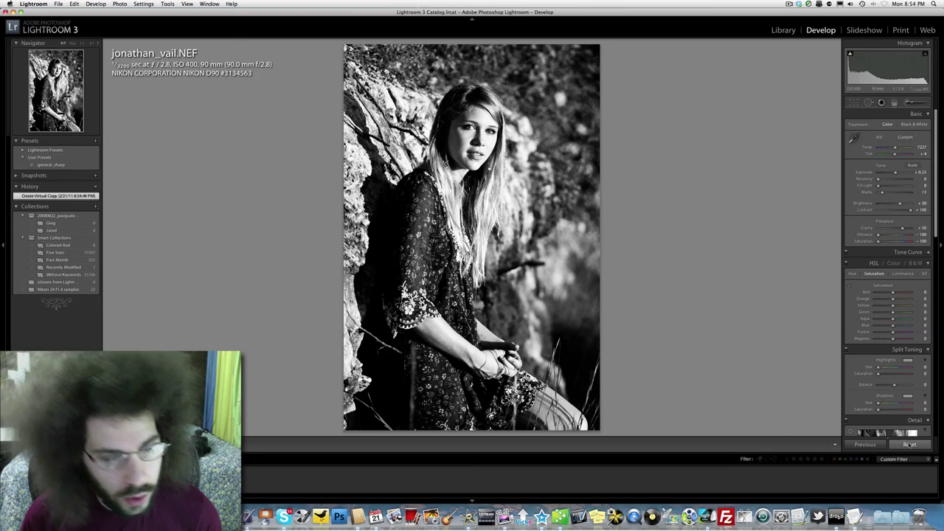
pyautogui.click(910, 445)
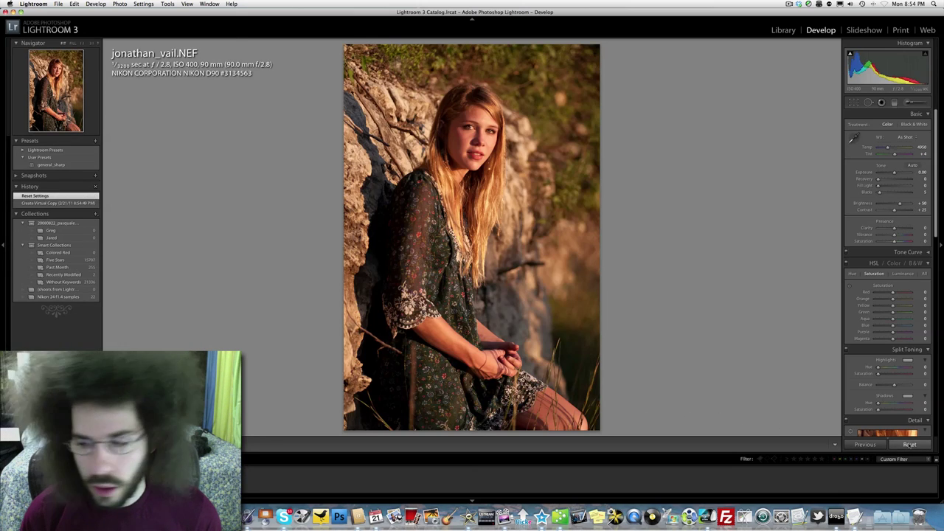
# Set the color copy's Contrast to +52, Exposure to +0.35 and white balance Temperature to 4500
pyautogui.click(900, 210)
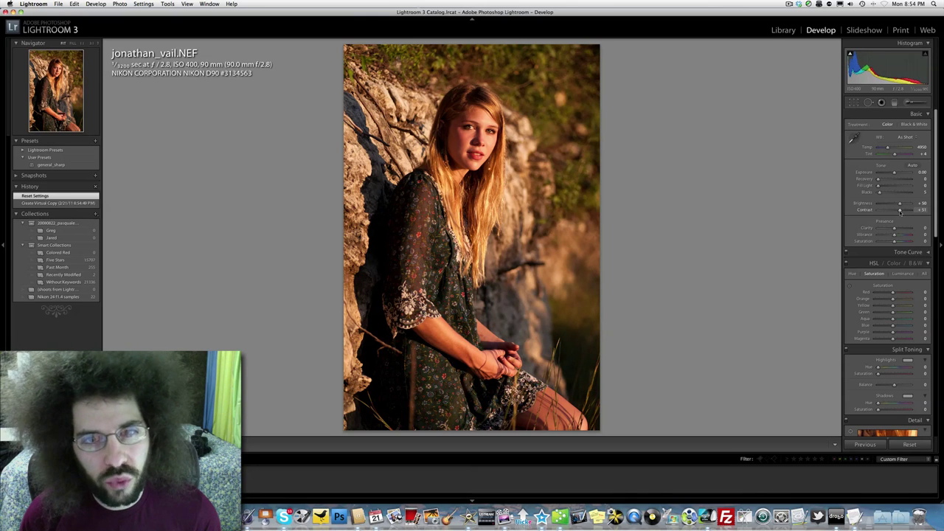
pyautogui.moveTo(900, 212); pyautogui.dragTo(901, 210)
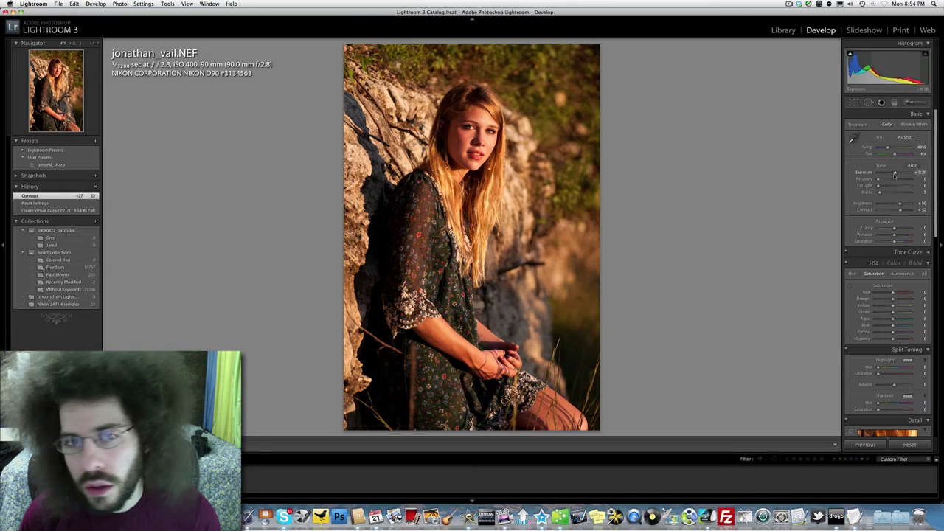
pyautogui.moveTo(895, 174); pyautogui.dragTo(887, 148)
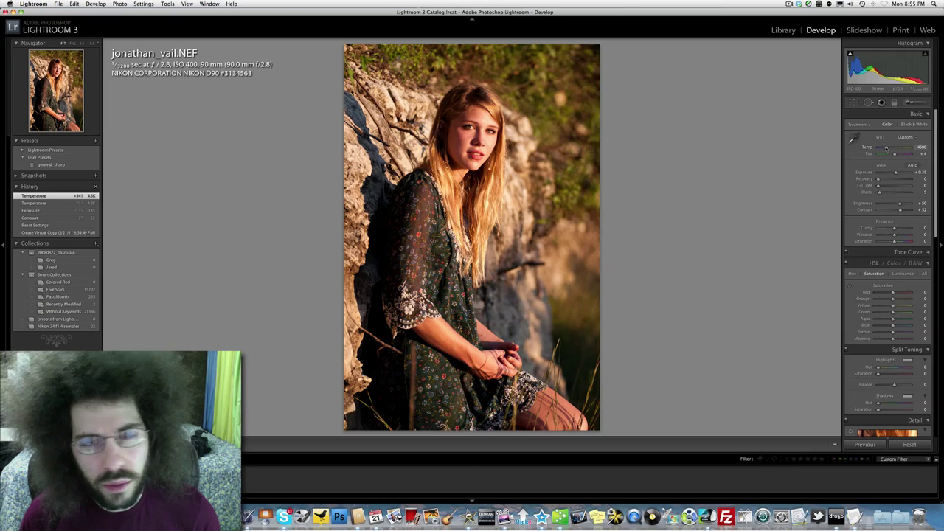
# Strengthen the color copy with Contrast +86 and Clarity +20, and cool its Temperature to 3818
pyautogui.moveTo(904, 212); pyautogui.dragTo(908, 215)
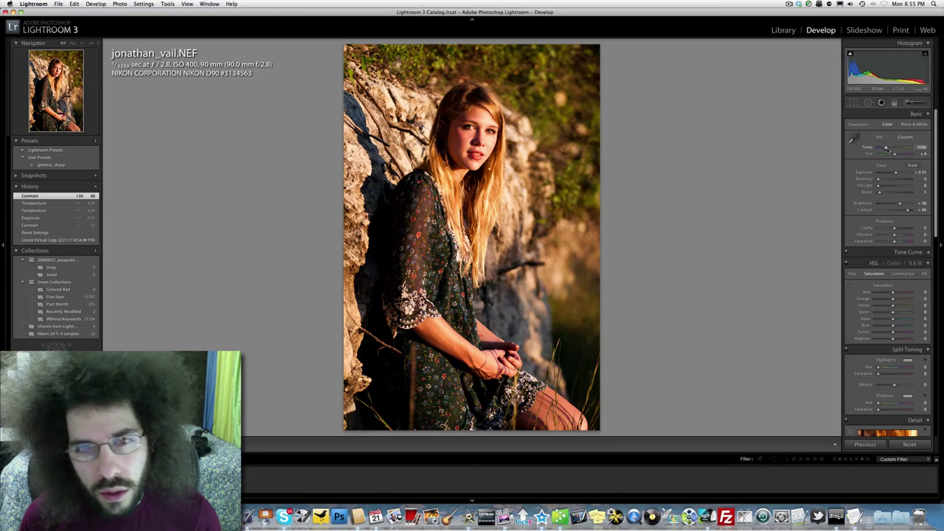
pyautogui.moveTo(887, 148); pyautogui.dragTo(884, 148)
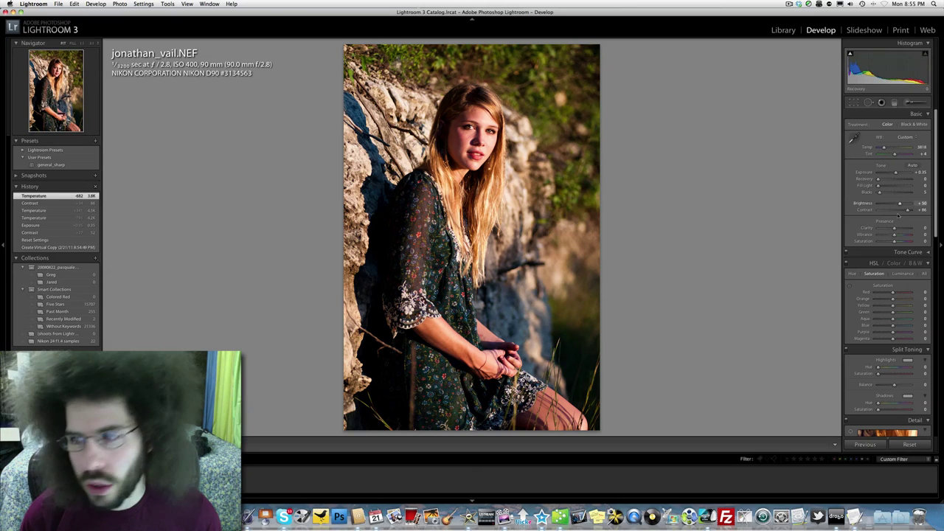
pyautogui.moveTo(897, 231); pyautogui.dragTo(899, 231)
# Cool the Temperature to 3591, checking the woman's face up close before and after the change
pyautogui.click(454, 124)
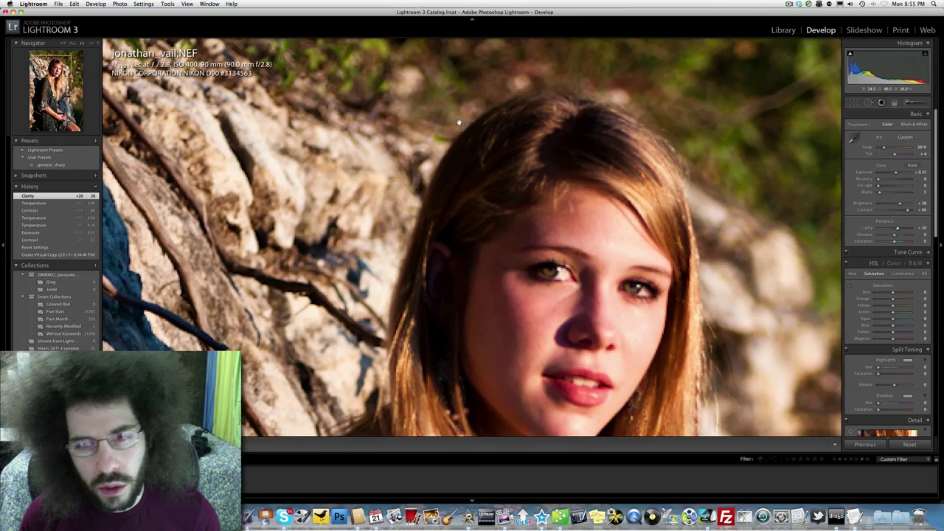
pyautogui.moveTo(572, 176); pyautogui.dragTo(538, 176)
pyautogui.click(539, 176)
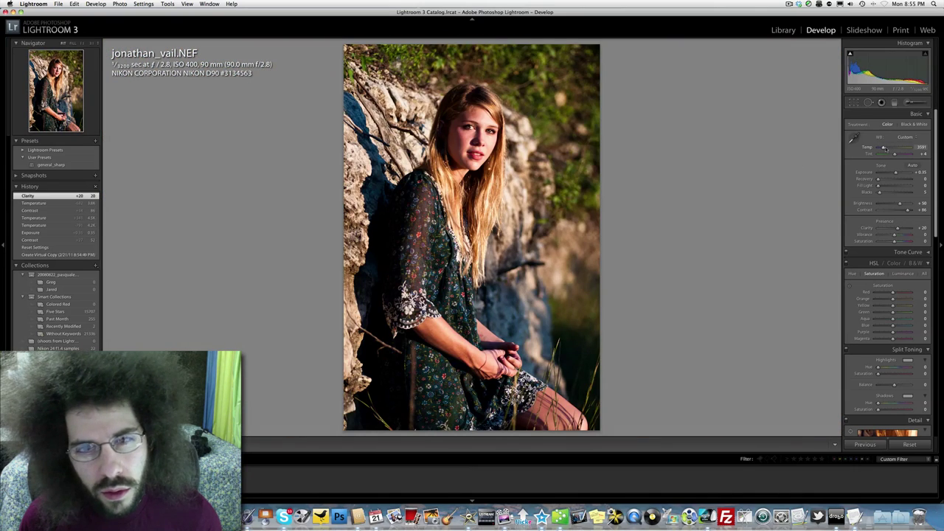
pyautogui.moveTo(885, 149); pyautogui.dragTo(886, 148)
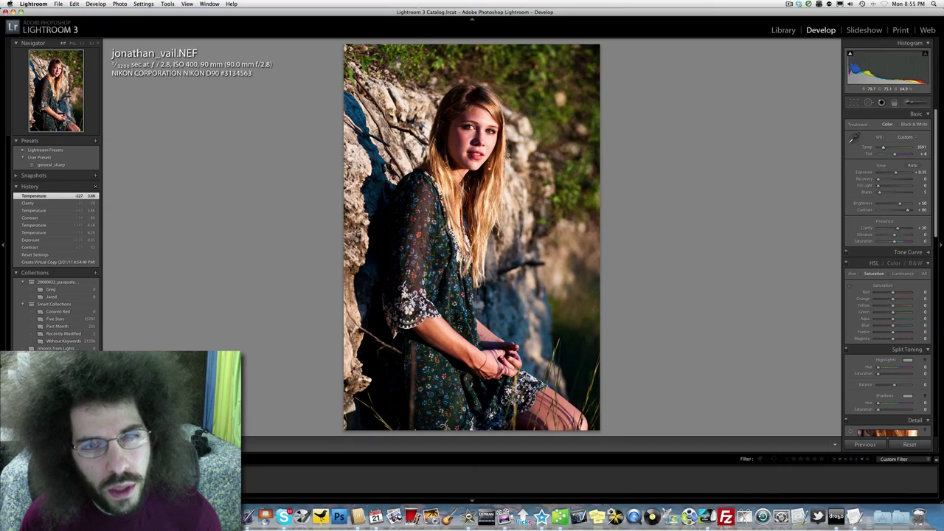
pyautogui.click(477, 144)
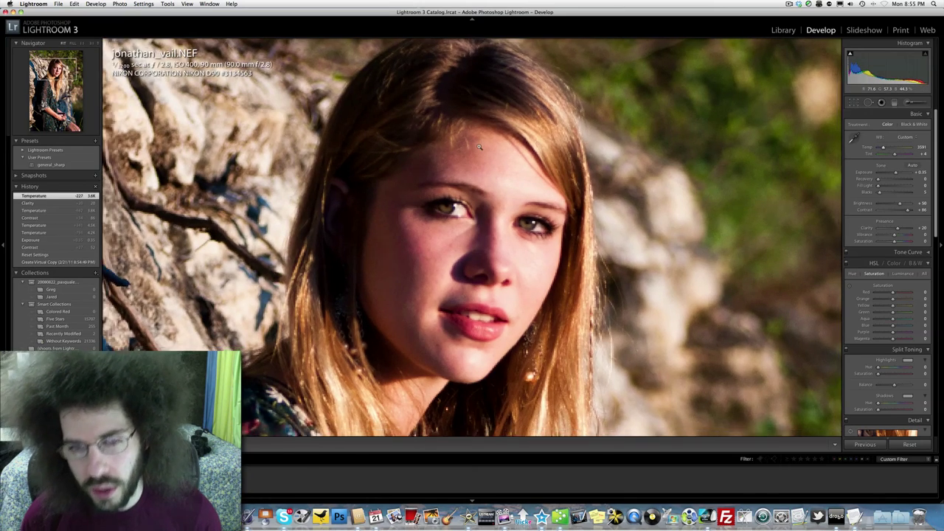
pyautogui.click(478, 145)
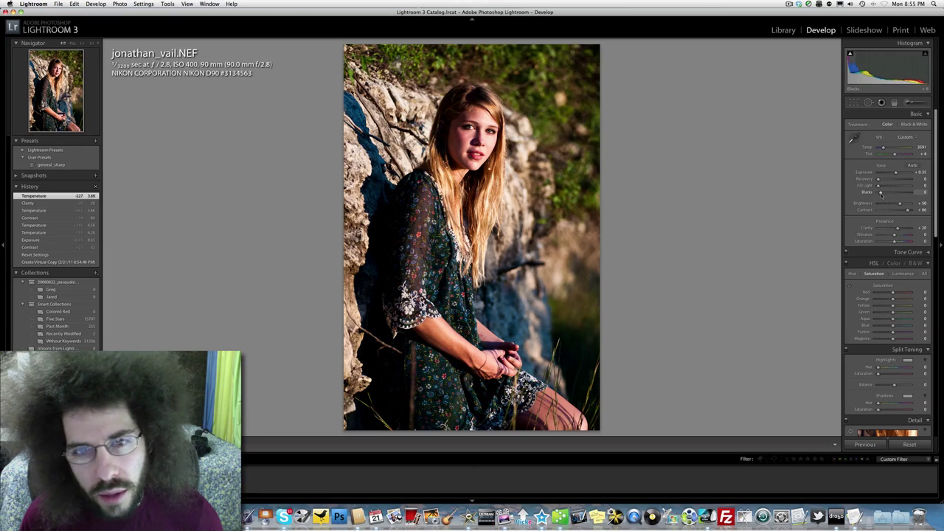
# Fine-tune the color portrait's tones with Blacks at 8, Contrast at +83 and Exposure at +0.45
pyautogui.moveTo(881, 193); pyautogui.dragTo(907, 211)
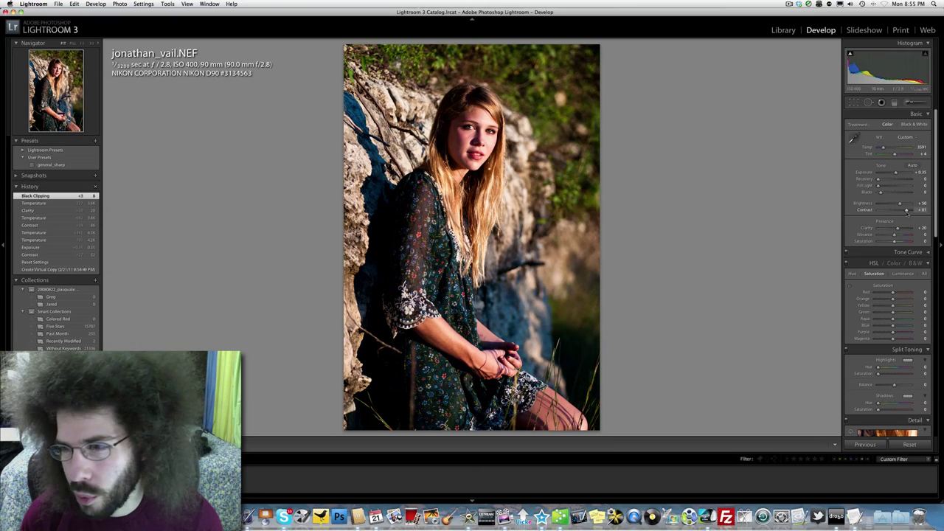
pyautogui.moveTo(906, 212); pyautogui.dragTo(836, 175)
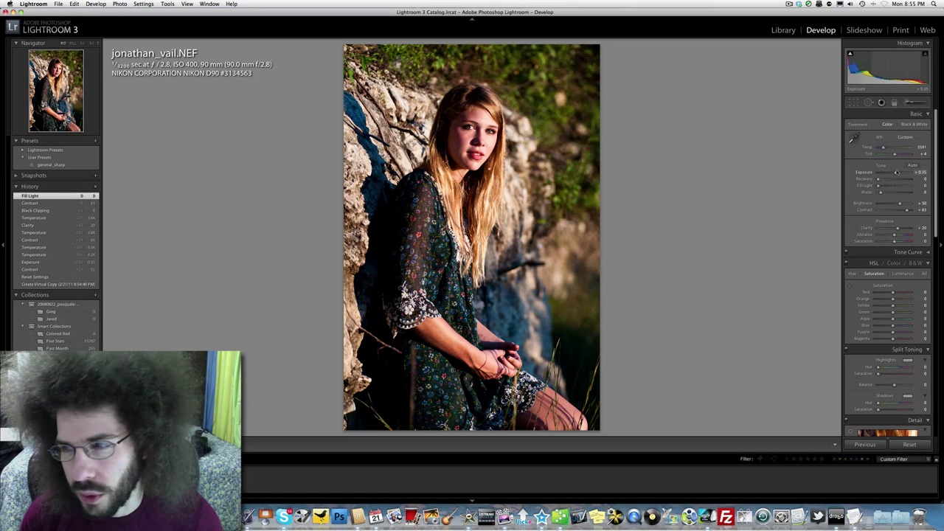
pyautogui.moveTo(896, 172); pyautogui.dragTo(898, 173)
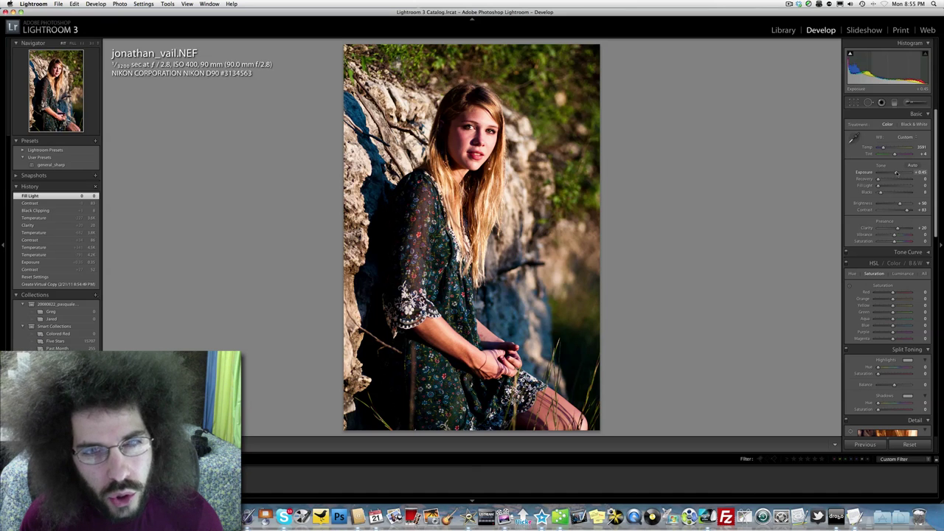
# Try a Temperature of 4159 in a close view of the face, undo it, and set Temperature to 3705
pyautogui.press('z')
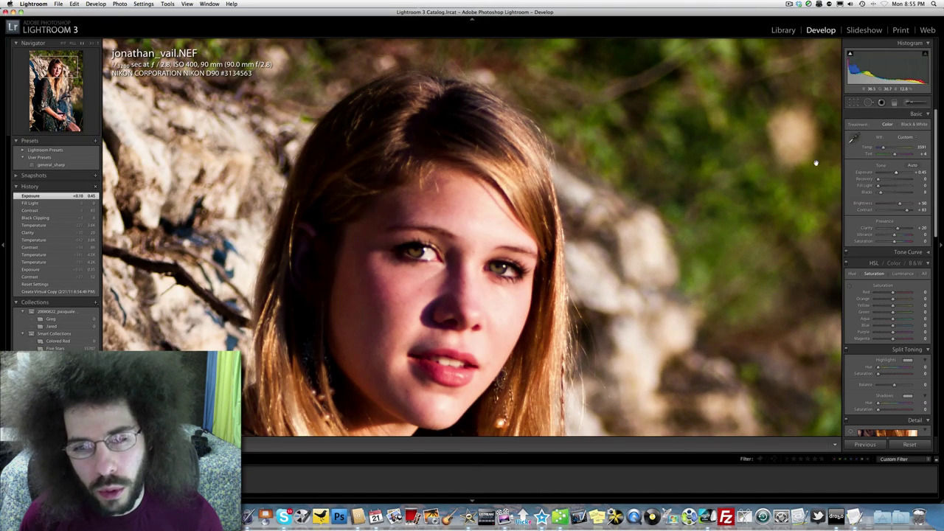
pyautogui.moveTo(883, 147); pyautogui.dragTo(885, 147)
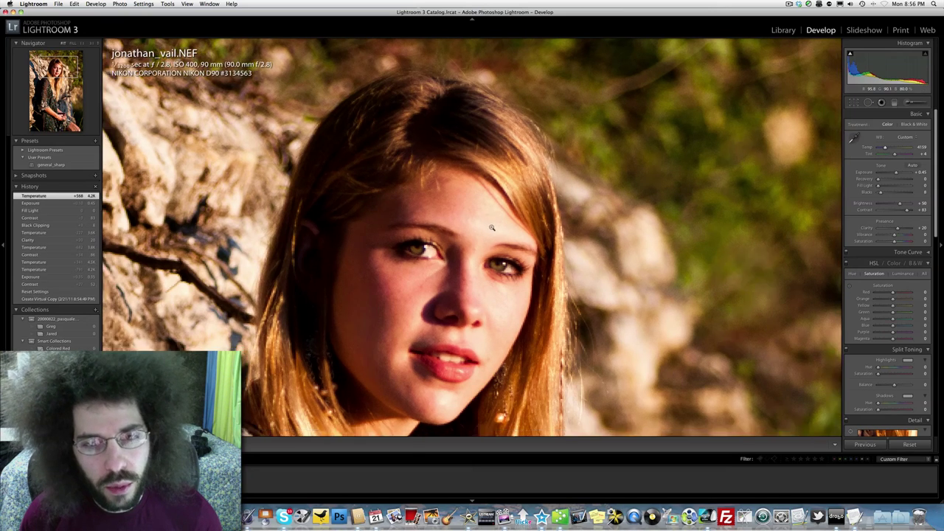
pyautogui.click(489, 226)
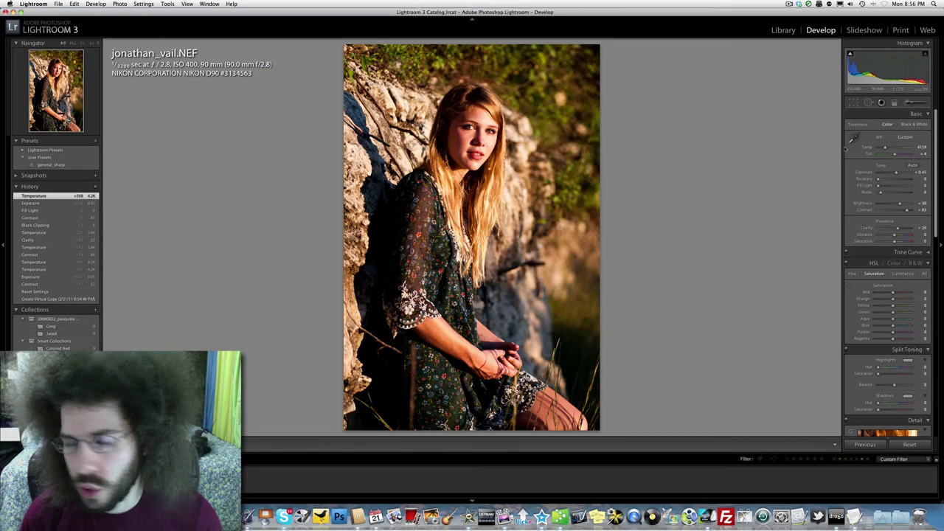
pyautogui.press('super+z')
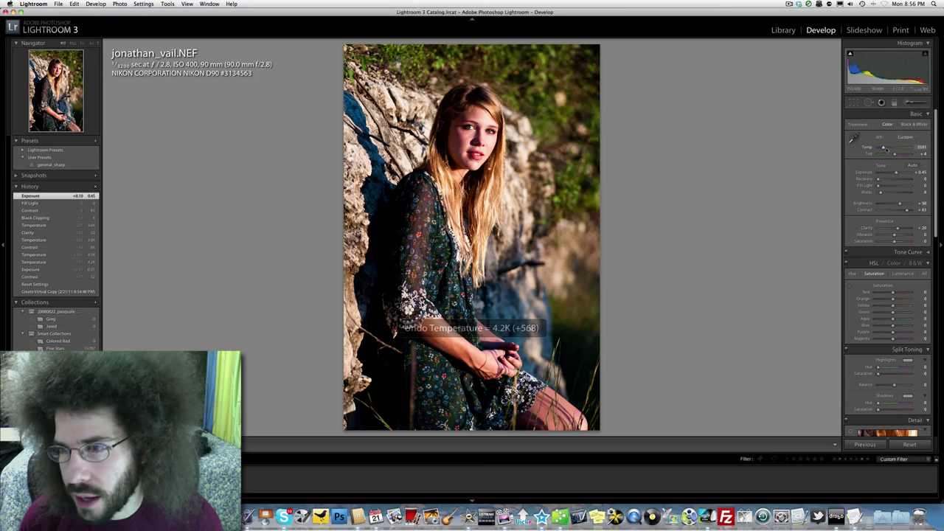
pyautogui.moveTo(884, 149); pyautogui.dragTo(884, 148)
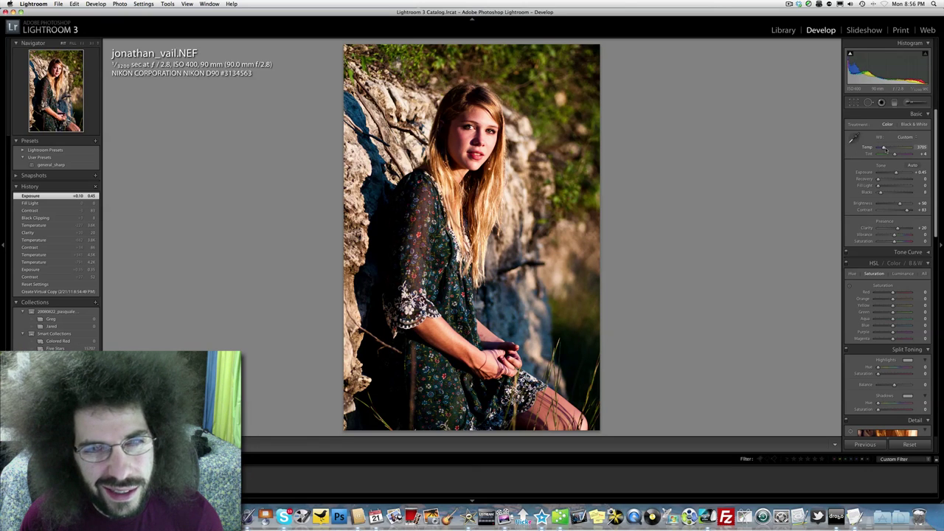
pyautogui.moveTo(885, 148); pyautogui.dragTo(884, 148)
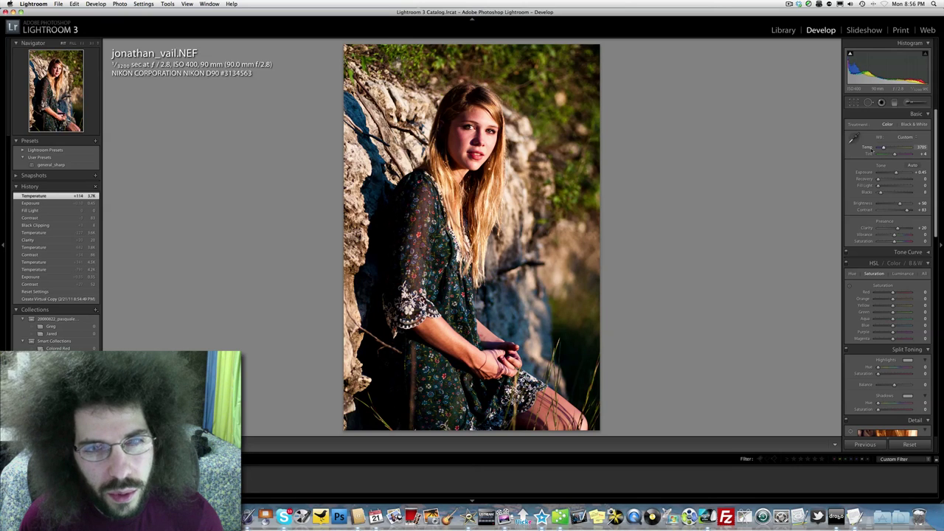
# Apply the general_sharp user preset to the color copy and compare it with the black-and-white version
pyautogui.click(52, 165)
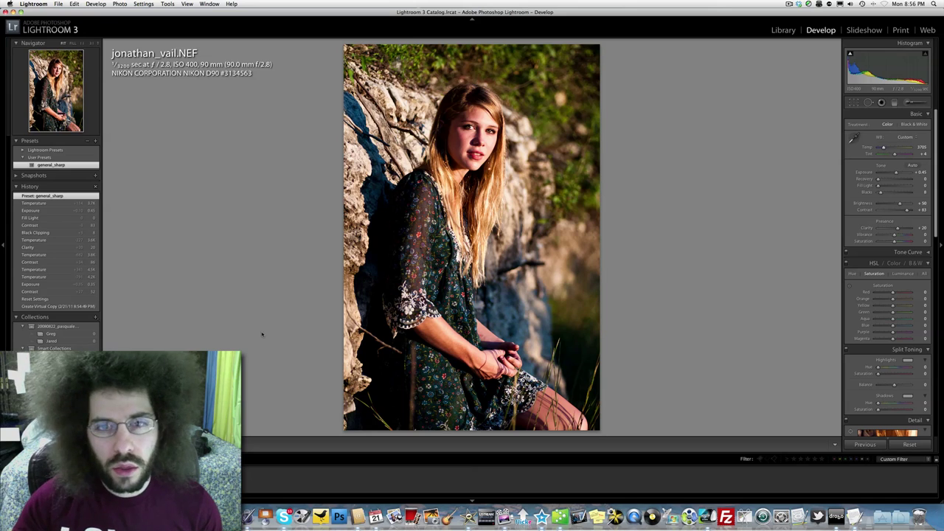
pyautogui.press('Left')
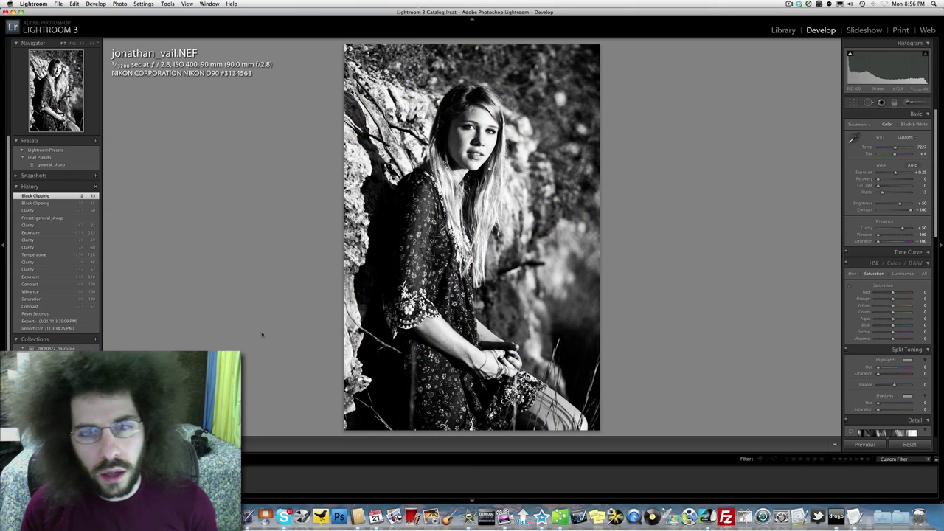
pyautogui.press('Right')
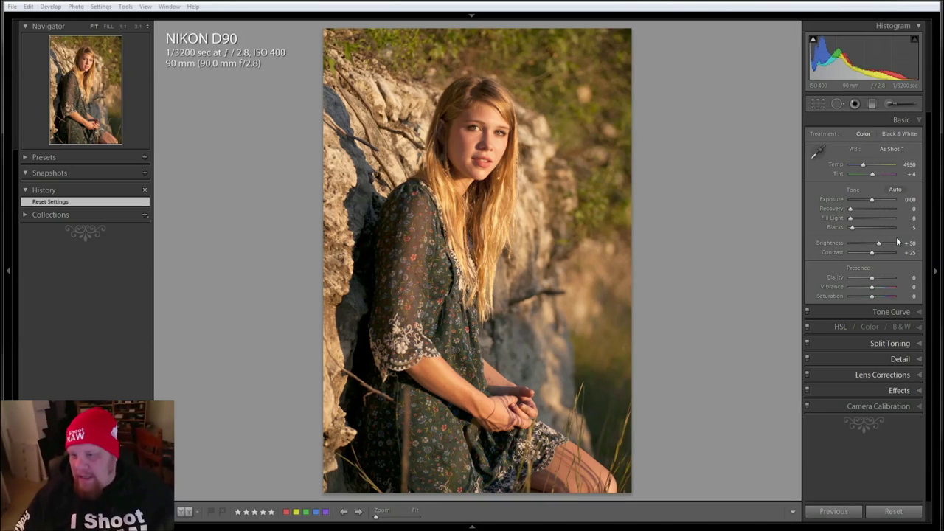
# Try Brightness at -98 and Contrast at -24 on the reset portrait, and undo both changes
pyautogui.click(858, 242)
pyautogui.click(857, 252)
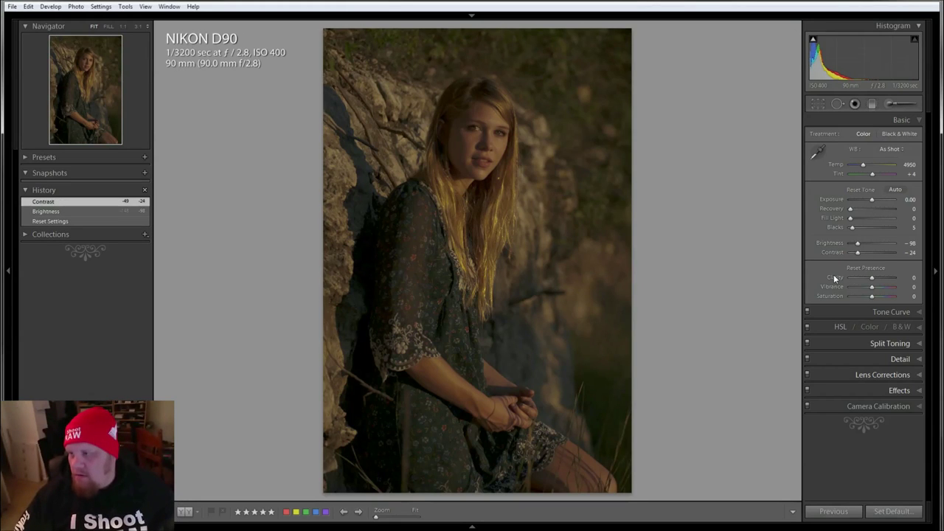
pyautogui.hotkey('ctrl', 'z')
pyautogui.hotkey('ctrl', 'z')
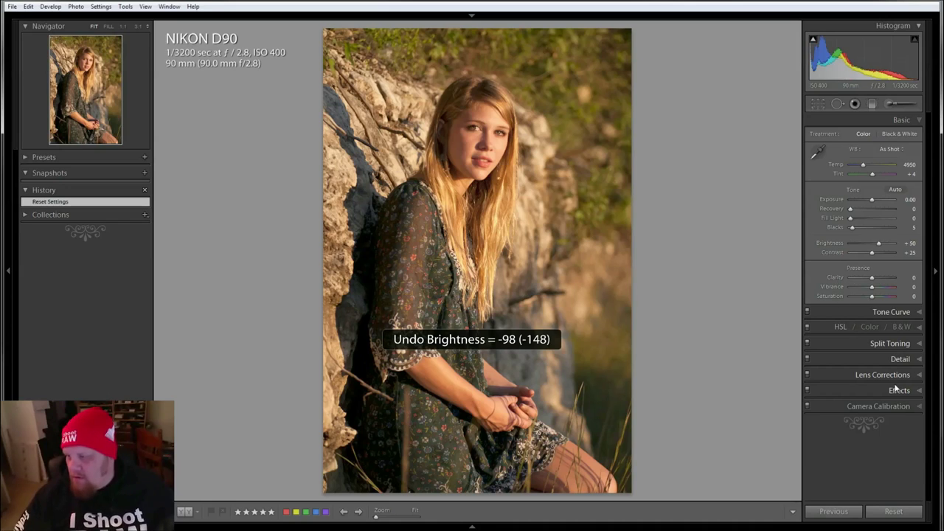
# Adjust the reset color portrait with Vibrance at -38, Contrast at +64, Brightness at +47 and Clarity at -38
pyautogui.click(862, 287)
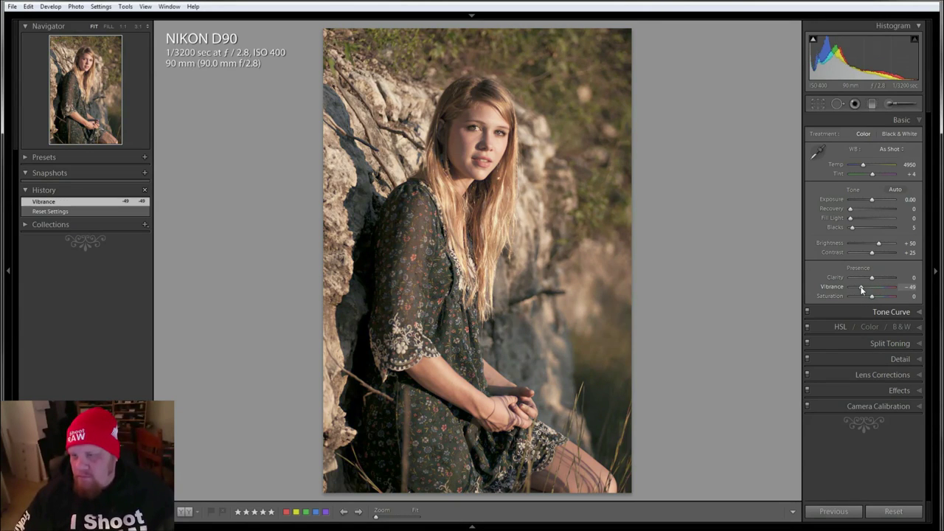
pyautogui.moveTo(861, 287); pyautogui.dragTo(863, 287)
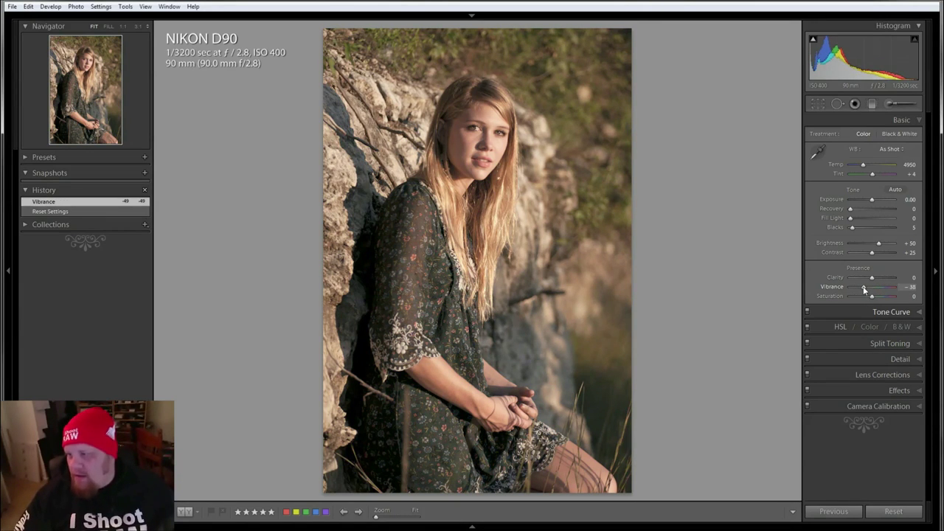
pyautogui.moveTo(874, 251); pyautogui.dragTo(885, 254)
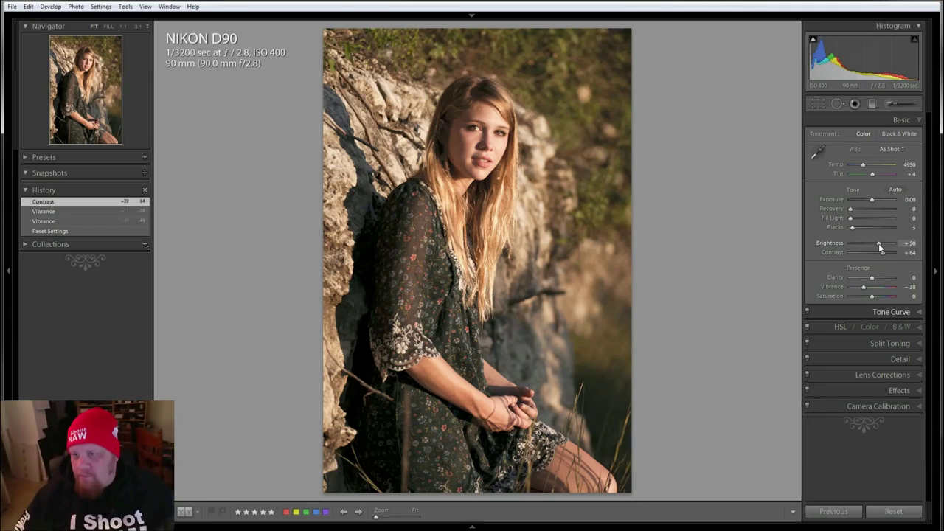
pyautogui.moveTo(880, 245); pyautogui.dragTo(875, 243)
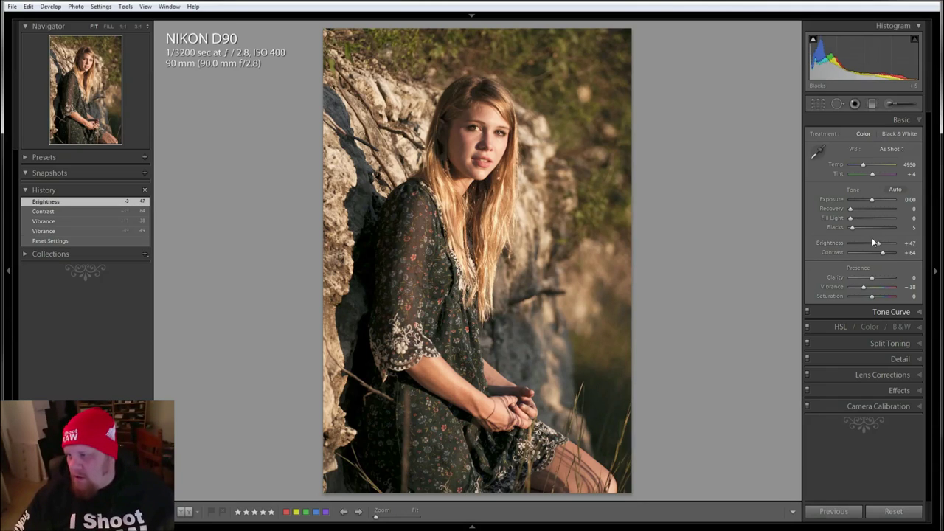
pyautogui.moveTo(872, 279); pyautogui.dragTo(865, 280)
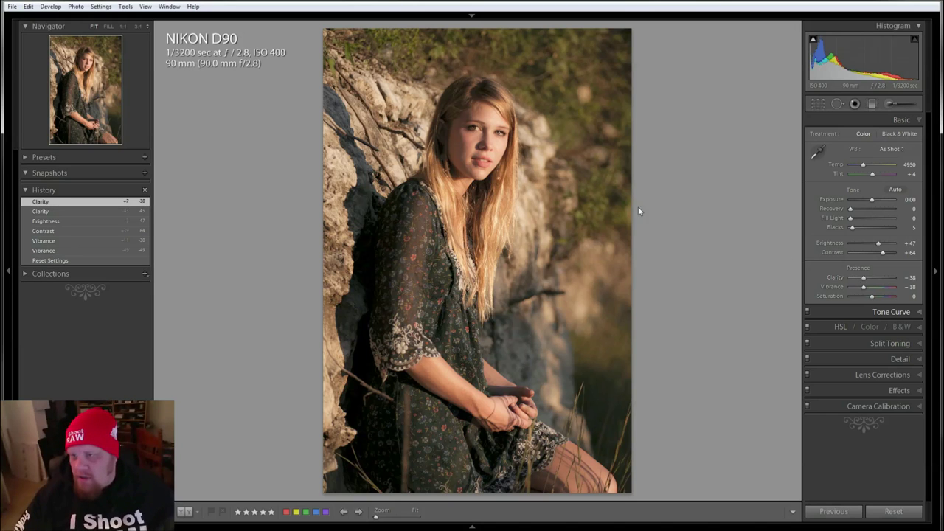
# Examine the softened face, dress, hair and rock wall at 1:1, returning to the full-photo view
pyautogui.click(490, 159)
pyautogui.click(489, 159)
pyautogui.moveTo(489, 165); pyautogui.dragTo(456, 274)
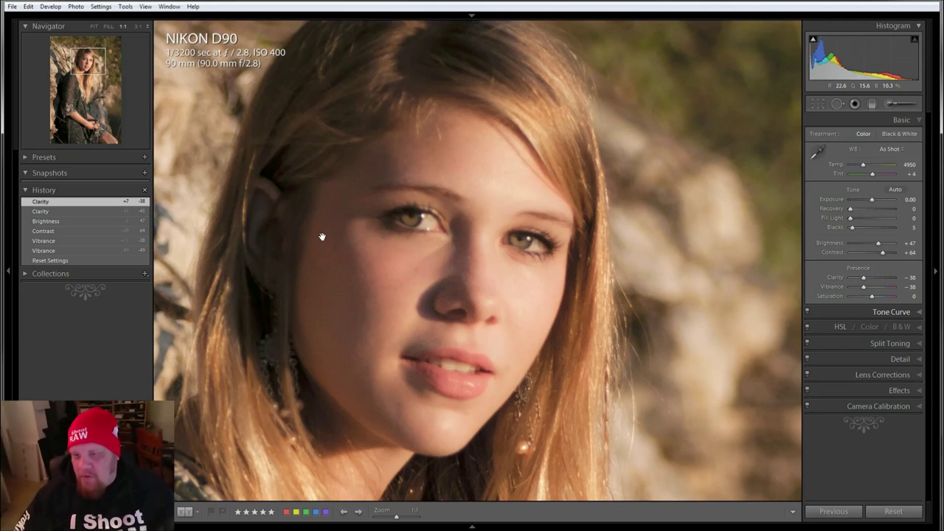
pyautogui.click(344, 277)
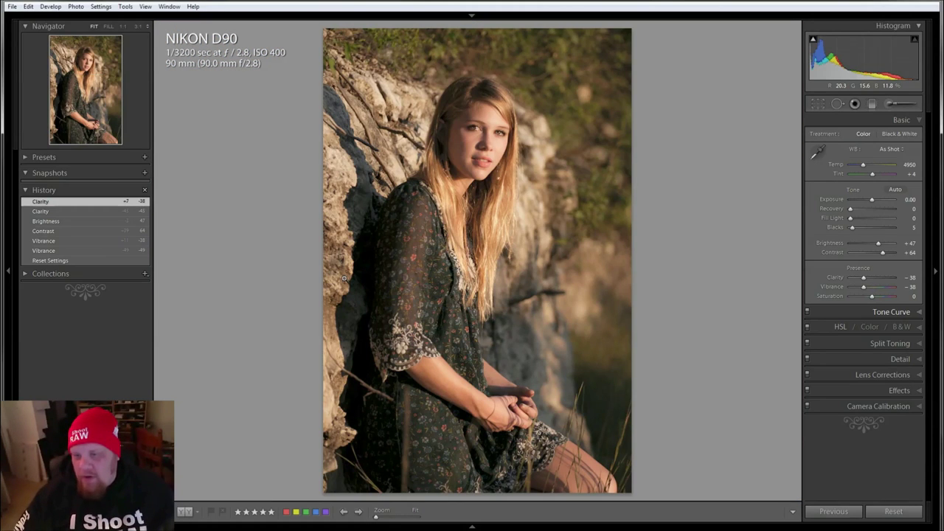
pyautogui.click(421, 314)
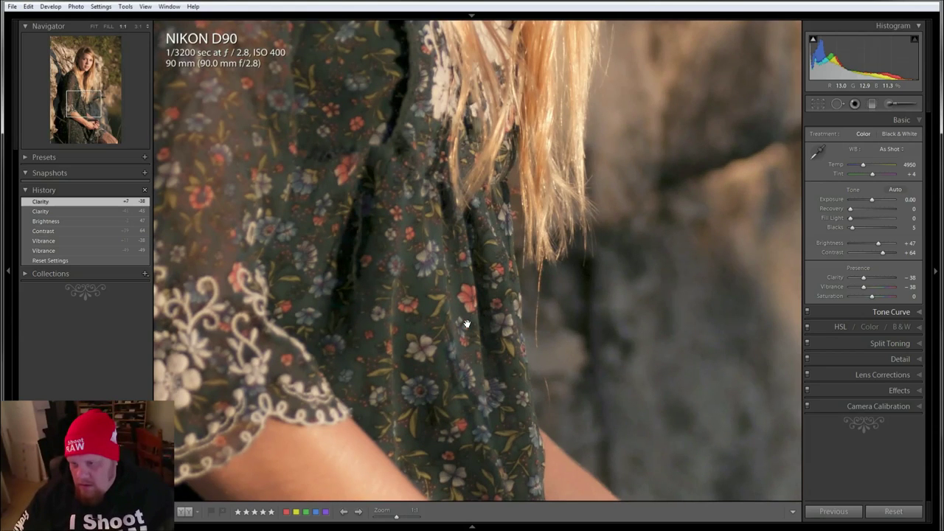
pyautogui.moveTo(431, 202); pyautogui.dragTo(473, 280)
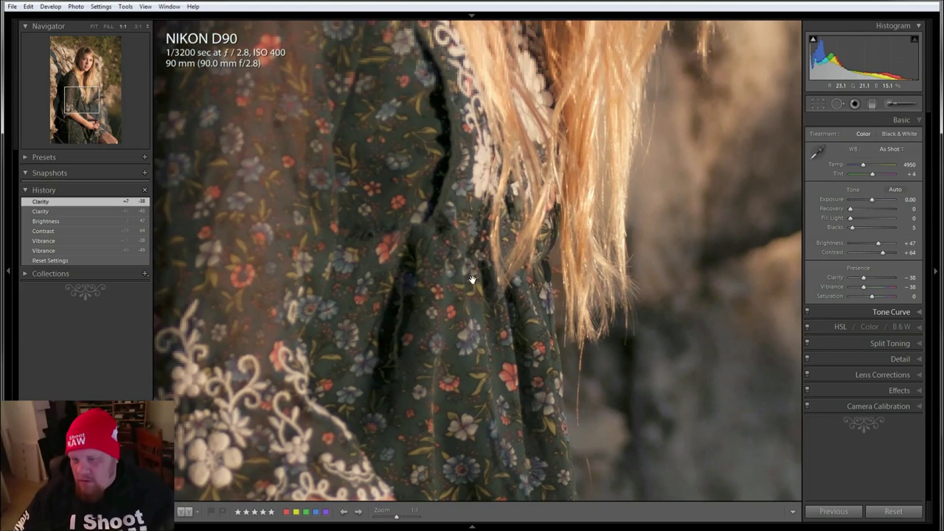
pyautogui.moveTo(394, 200); pyautogui.dragTo(395, 361)
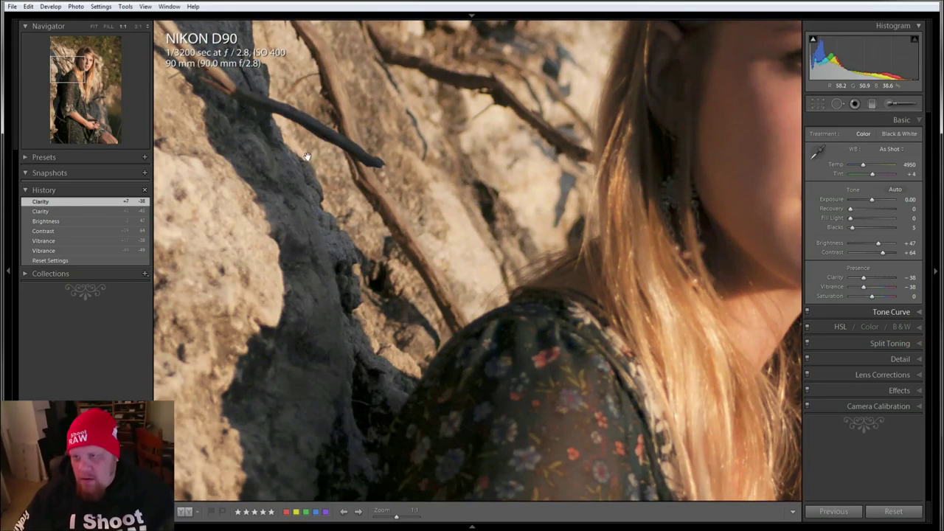
pyautogui.moveTo(578, 328); pyautogui.dragTo(336, 164)
pyautogui.click(433, 327)
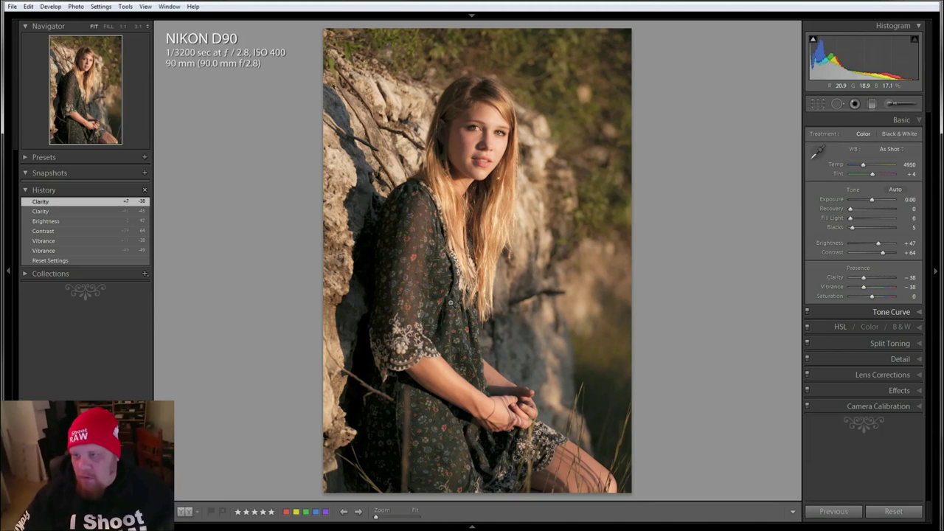
pyautogui.click(489, 137)
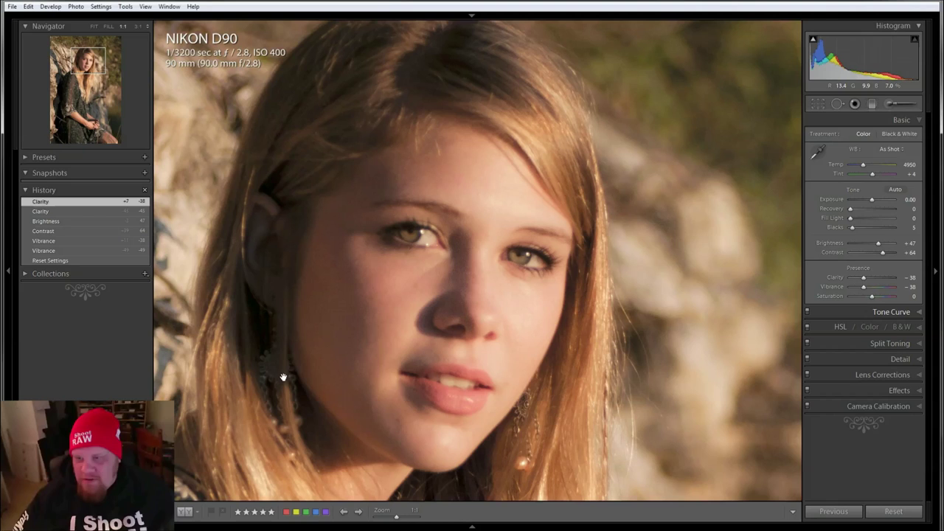
pyautogui.click(346, 413)
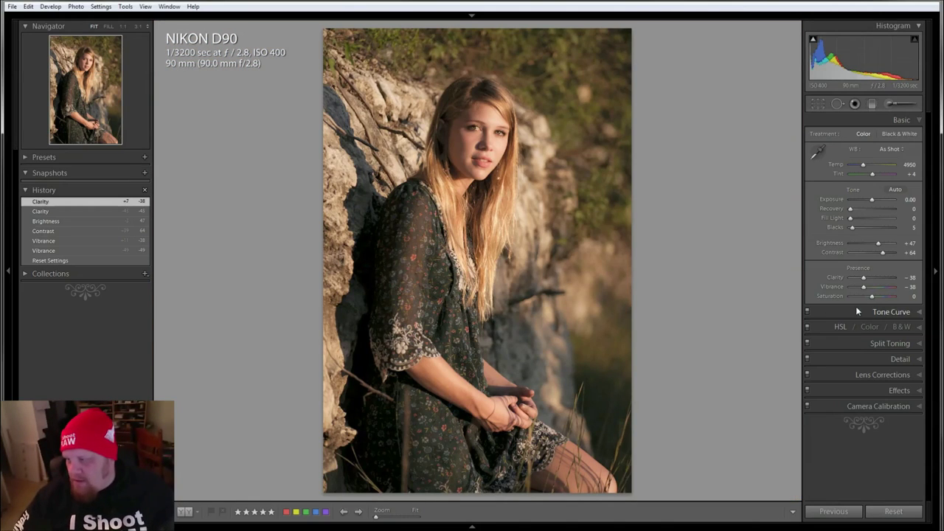
# Set the tone curve's Highlights to -24, Lights to -22 and Darks to -24, and check the face up close
pyautogui.click(912, 313)
pyautogui.moveTo(870, 275); pyautogui.dragTo(865, 258)
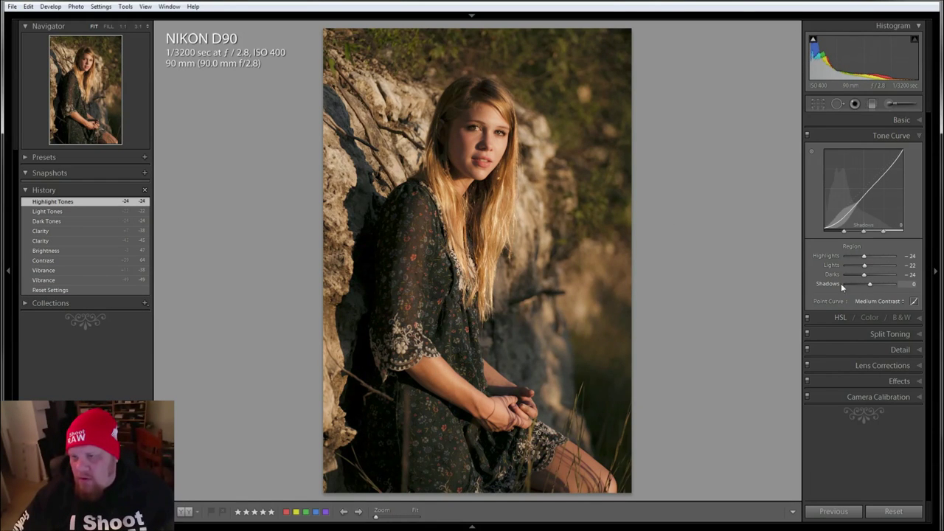
pyautogui.click(519, 123)
pyautogui.moveTo(437, 273); pyautogui.dragTo(570, 199)
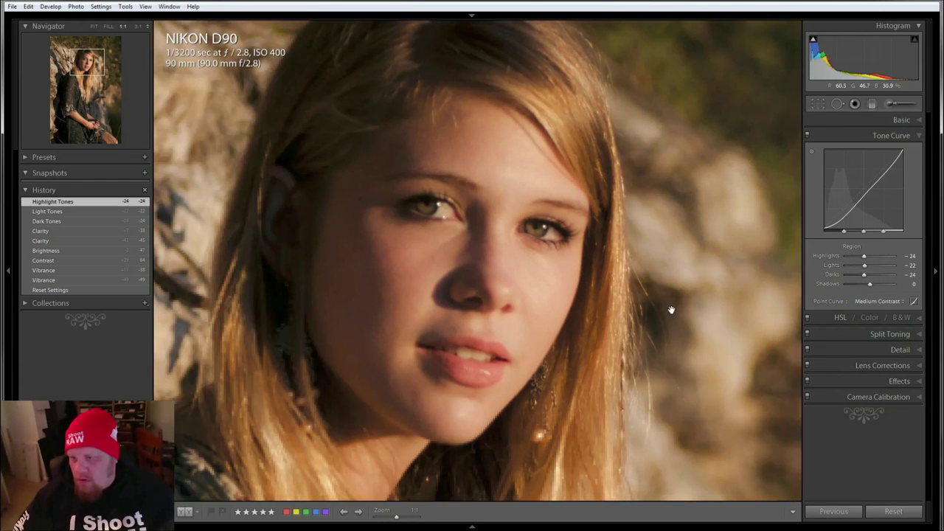
# Set Exposure to +0.32 and compare the edited portrait with its reset state in the history
pyautogui.click(903, 120)
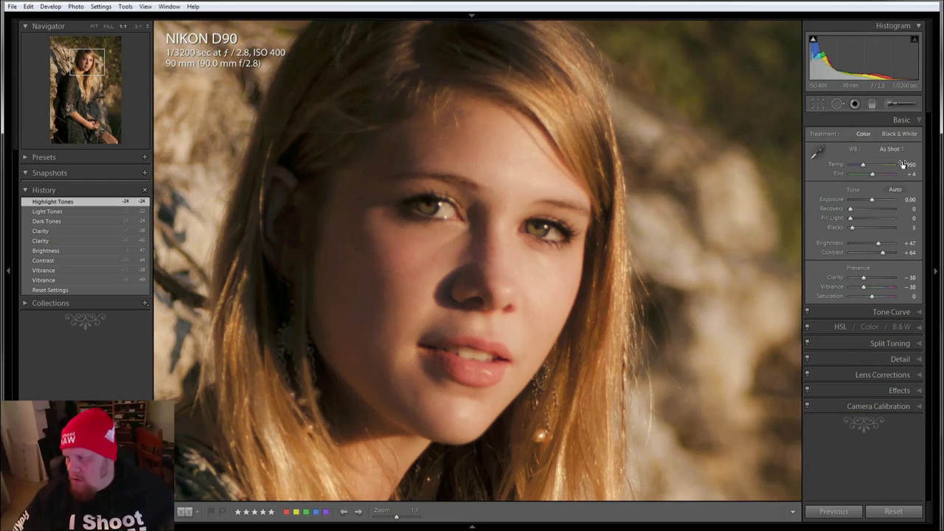
pyautogui.click(875, 200)
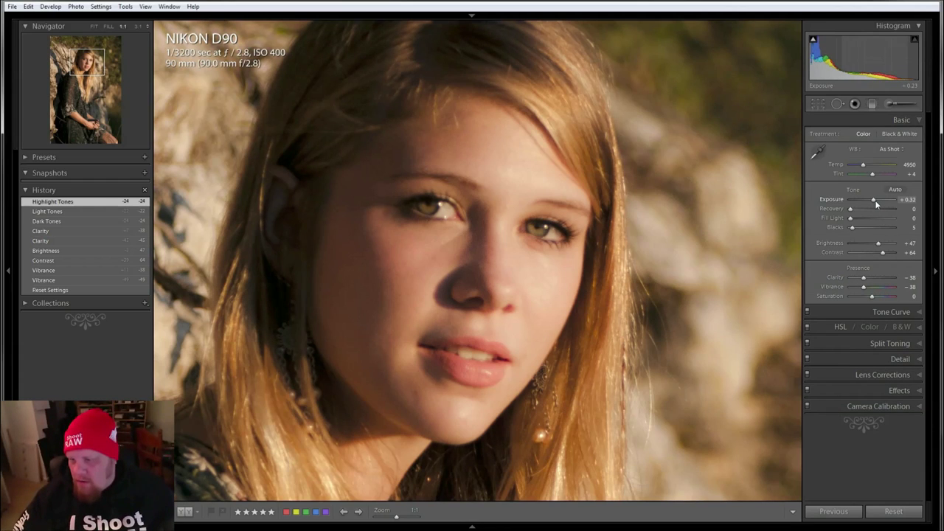
pyautogui.moveTo(875, 200); pyautogui.dragTo(877, 200)
pyautogui.click(639, 307)
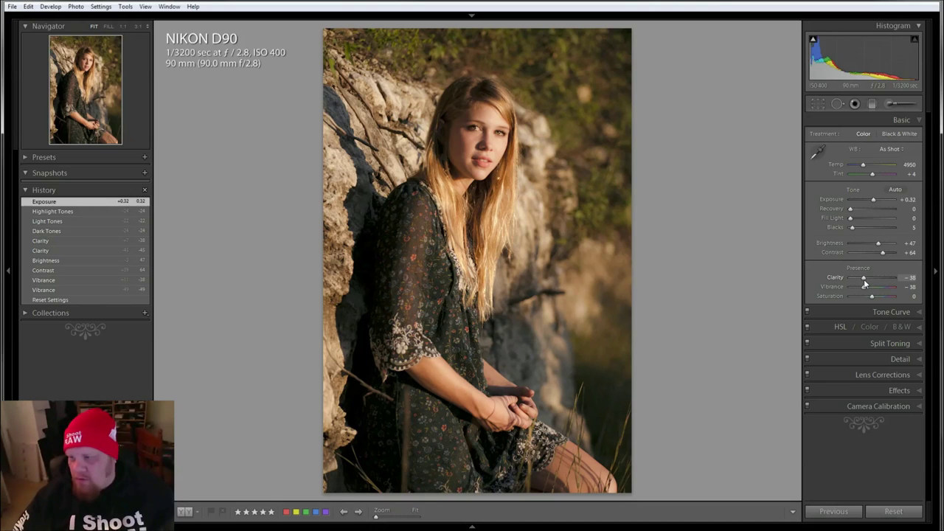
pyautogui.click(110, 298)
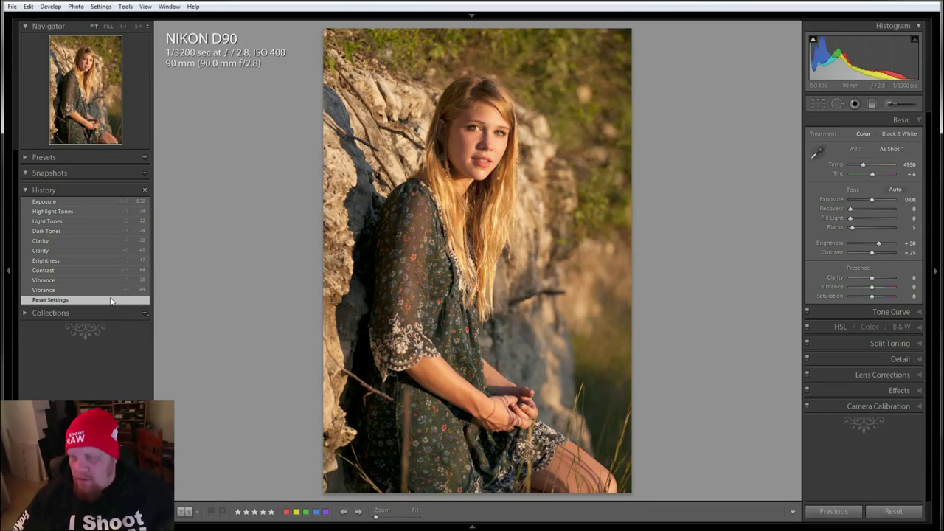
pyautogui.click(121, 201)
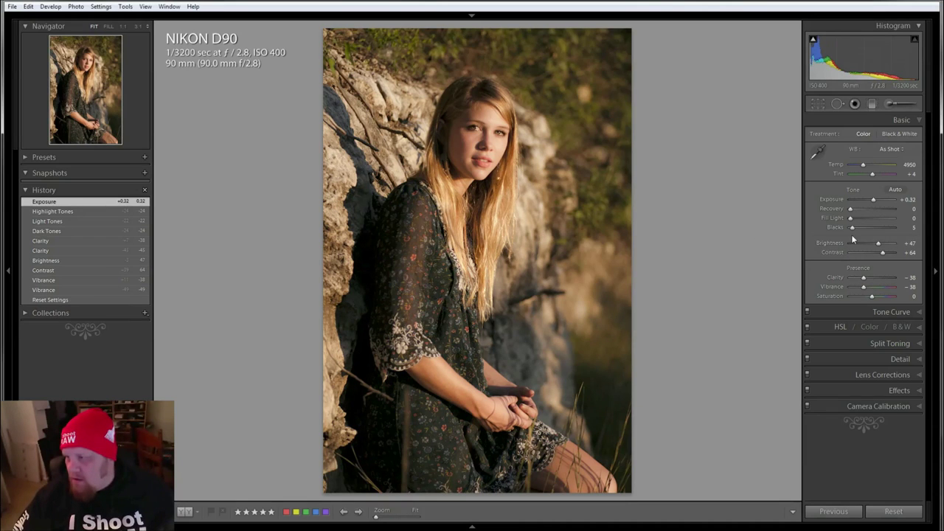
# Deepen the tone curve's dark regions with Darks at -31 and Shadows at -56
pyautogui.click(891, 313)
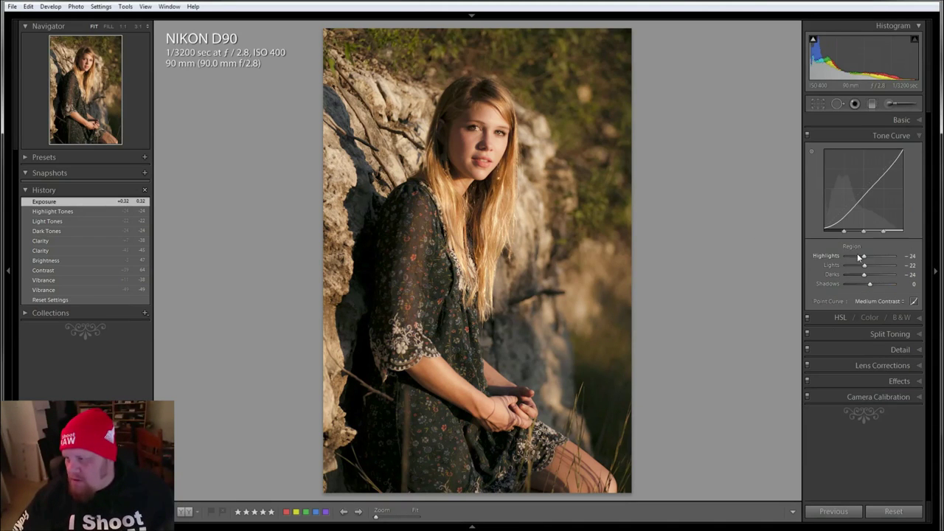
pyautogui.moveTo(865, 274); pyautogui.dragTo(857, 284)
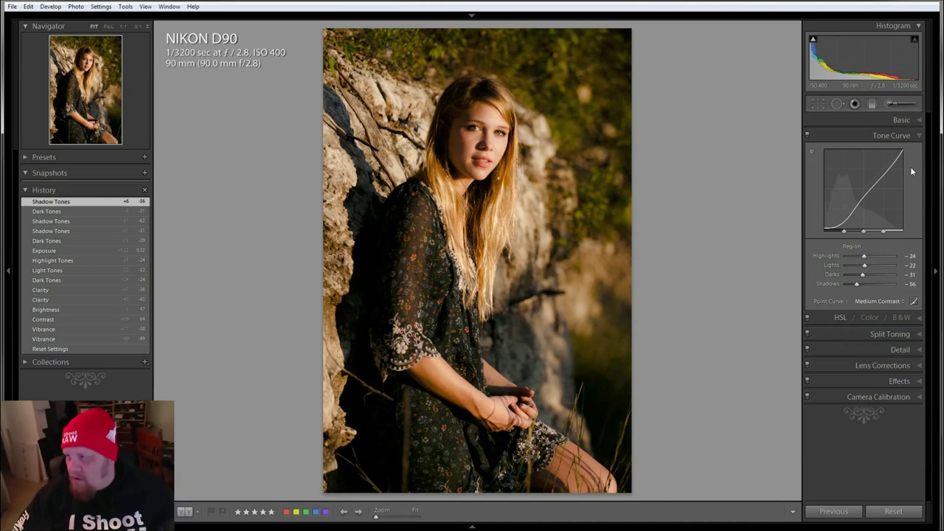
# Try warming the Temperature to 5333, and return to the last Shadow Tones state in the history
pyautogui.click(906, 119)
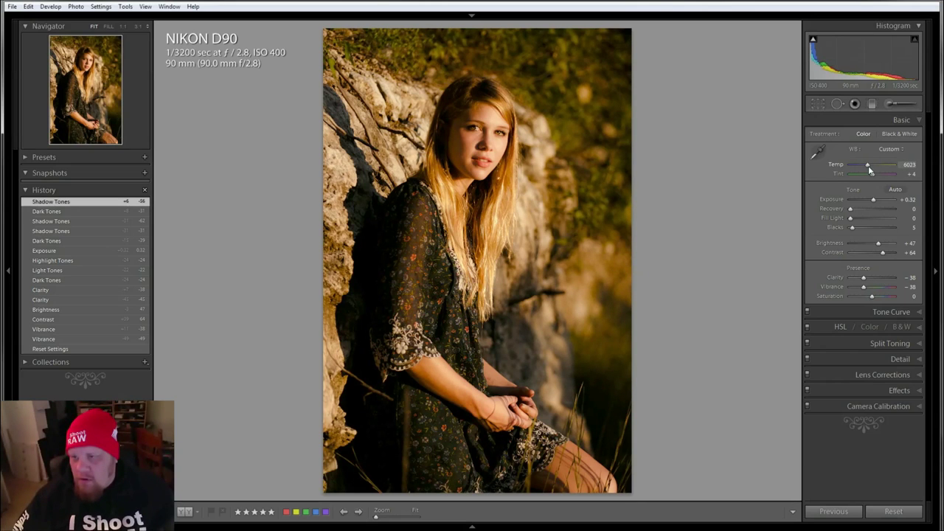
pyautogui.moveTo(868, 169); pyautogui.dragTo(866, 168)
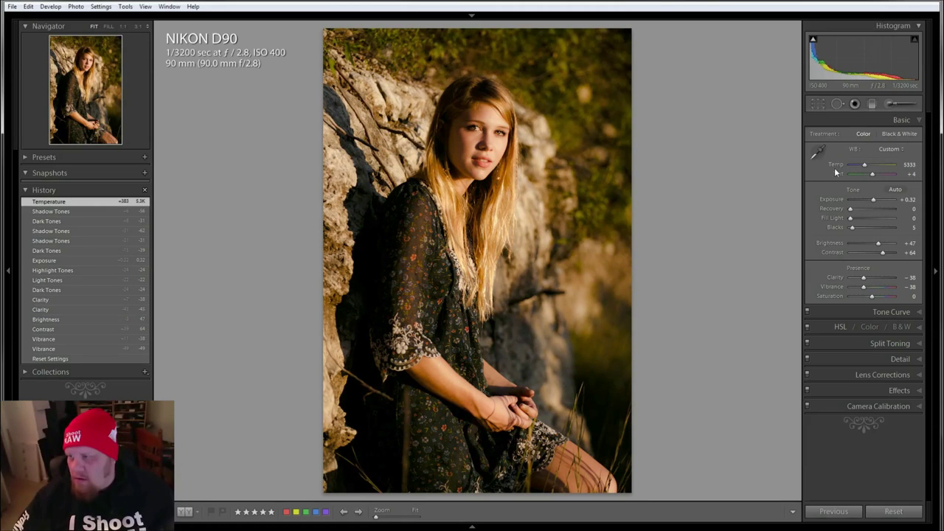
pyautogui.click(107, 212)
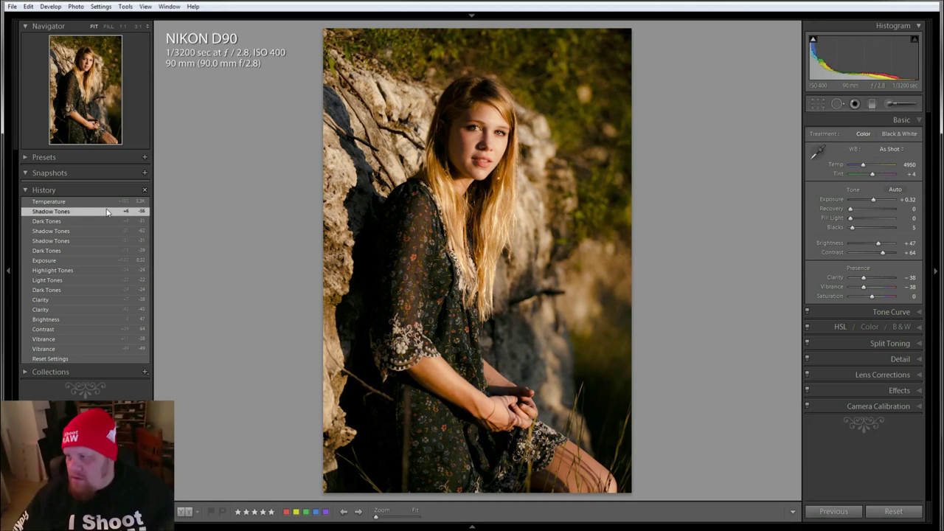
# Try sampling a neutral white balance from the woman's face in a close view, and undo it
pyautogui.click(434, 190)
pyautogui.moveTo(689, 164); pyautogui.dragTo(486, 349)
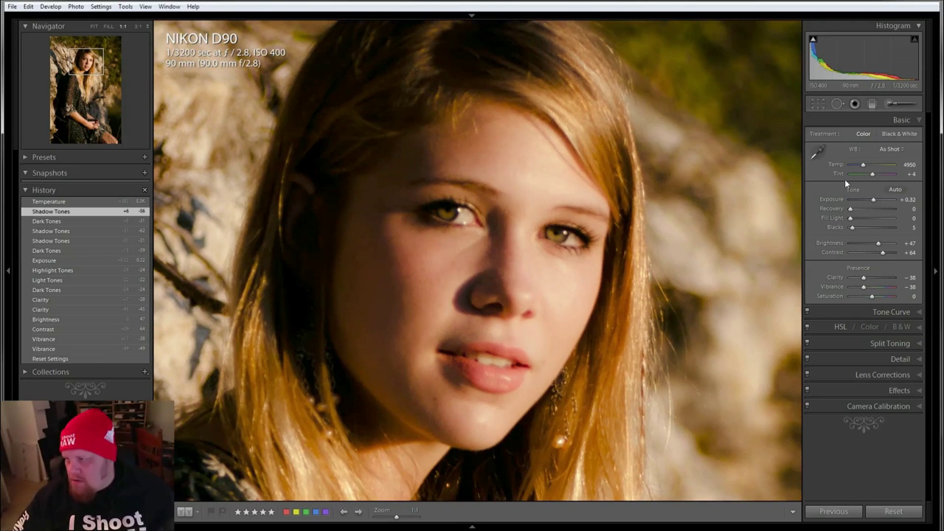
pyautogui.press('t')
pyautogui.click(821, 147)
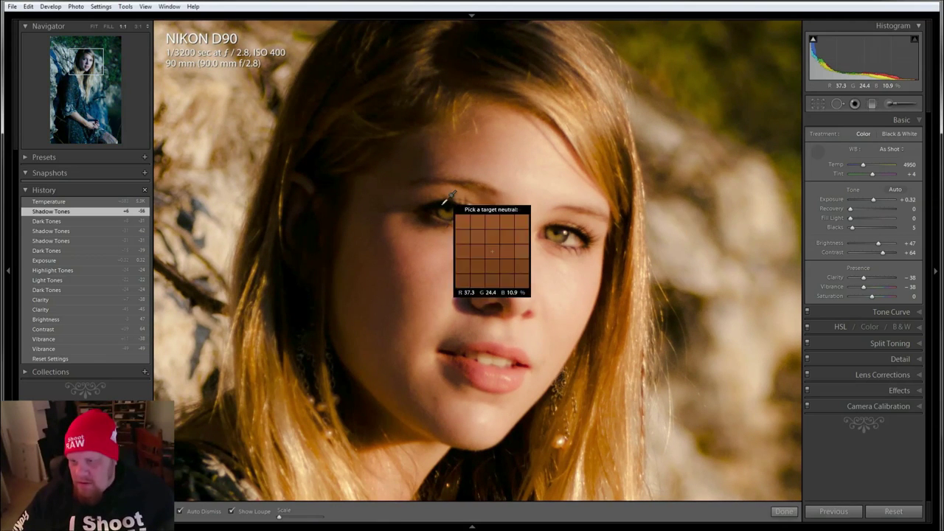
pyautogui.click(515, 275)
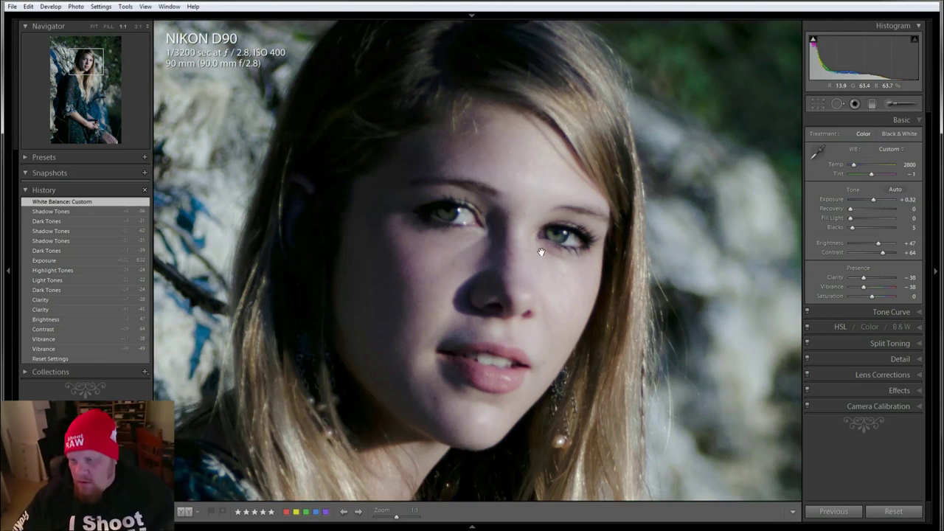
pyautogui.hotkey('ctrl', 'z')
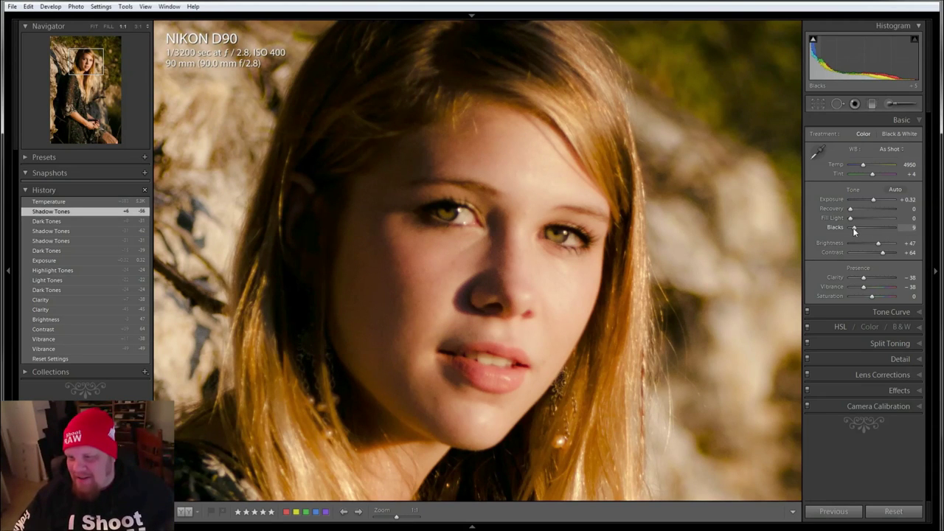
# Set Blacks to 9, and apply the Daylight white balance with its Temperature adjusted to 5218
pyautogui.click(788, 281)
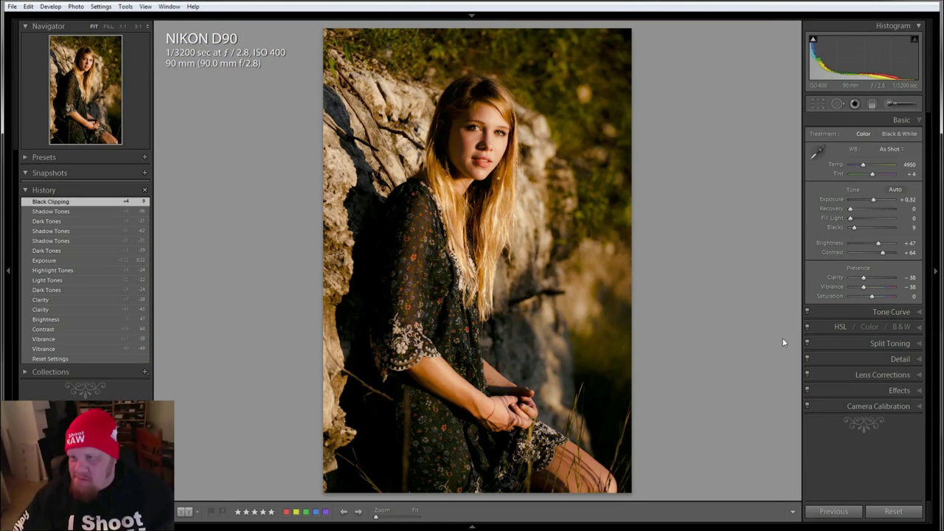
pyautogui.click(884, 153)
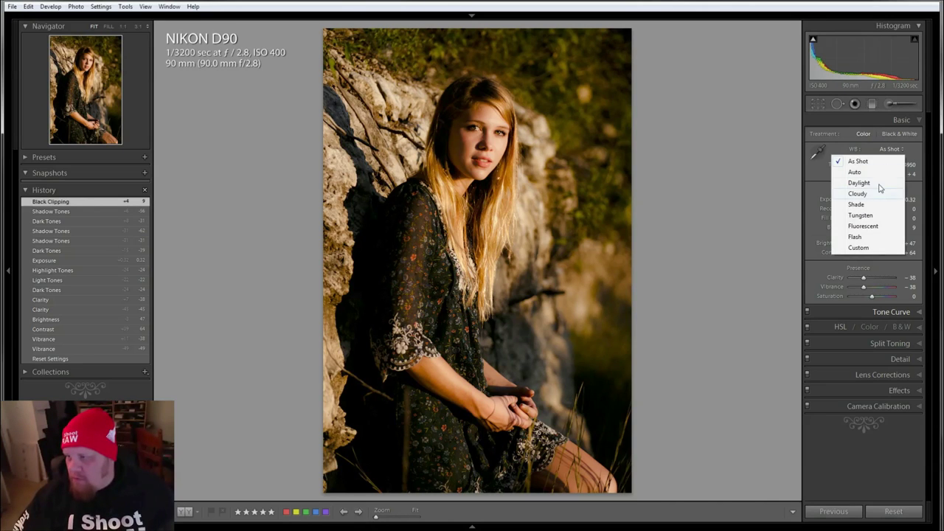
pyautogui.click(880, 184)
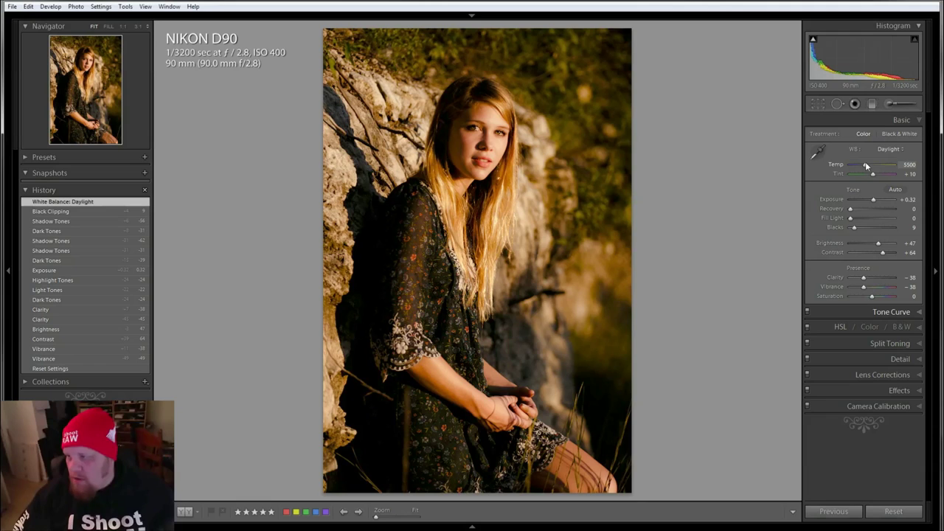
pyautogui.moveTo(866, 161); pyautogui.dragTo(867, 166)
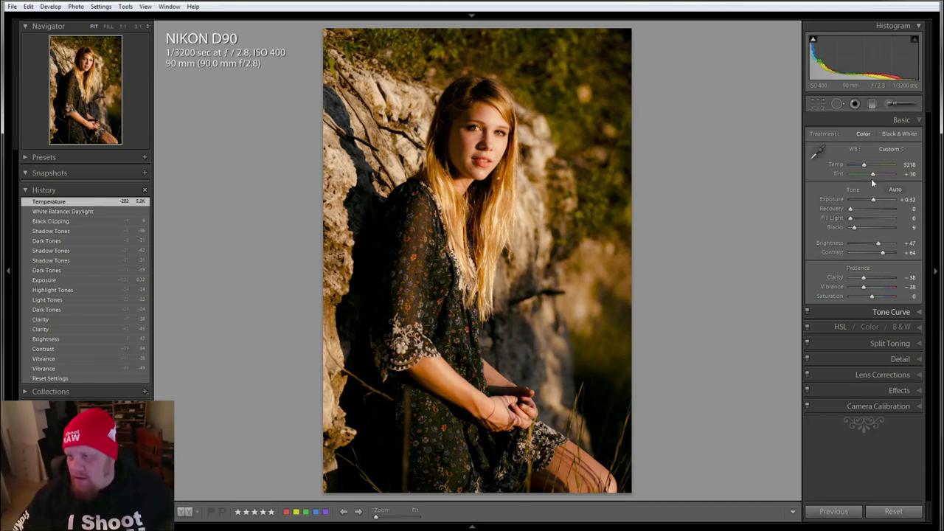
# Examine the woman's face in a close view, and compare the latest edit with the Reset Settings state in the history
pyautogui.click(453, 130)
pyautogui.moveTo(726, 380); pyautogui.dragTo(558, 440)
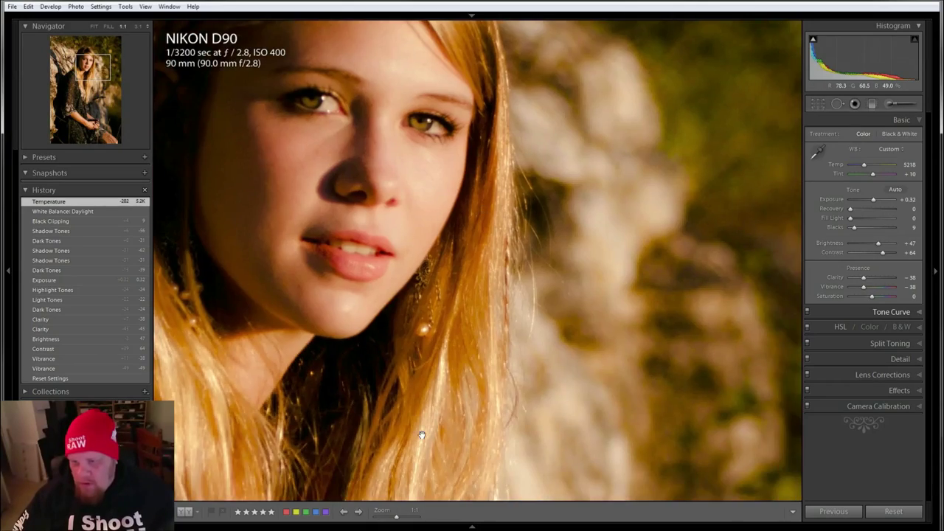
pyautogui.moveTo(422, 436); pyautogui.dragTo(484, 419)
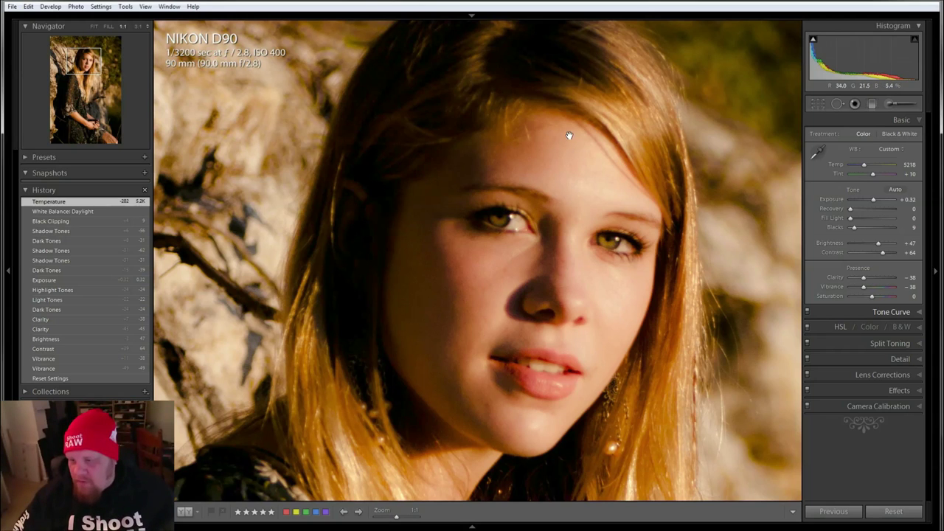
pyautogui.click(464, 380)
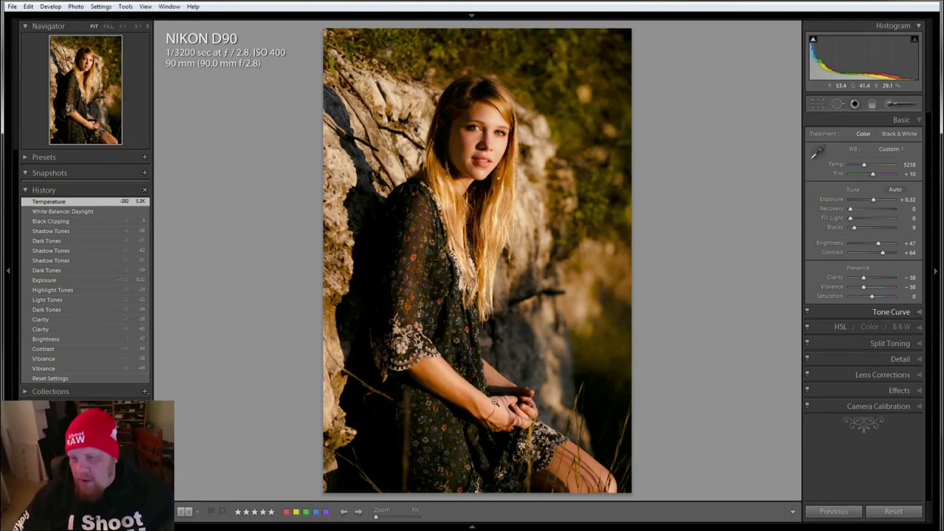
pyautogui.click(121, 379)
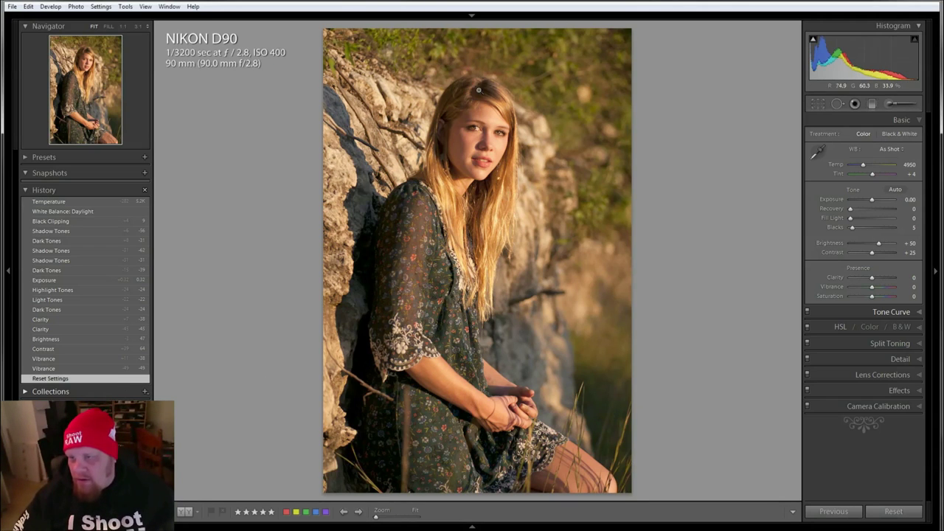
pyautogui.click(113, 203)
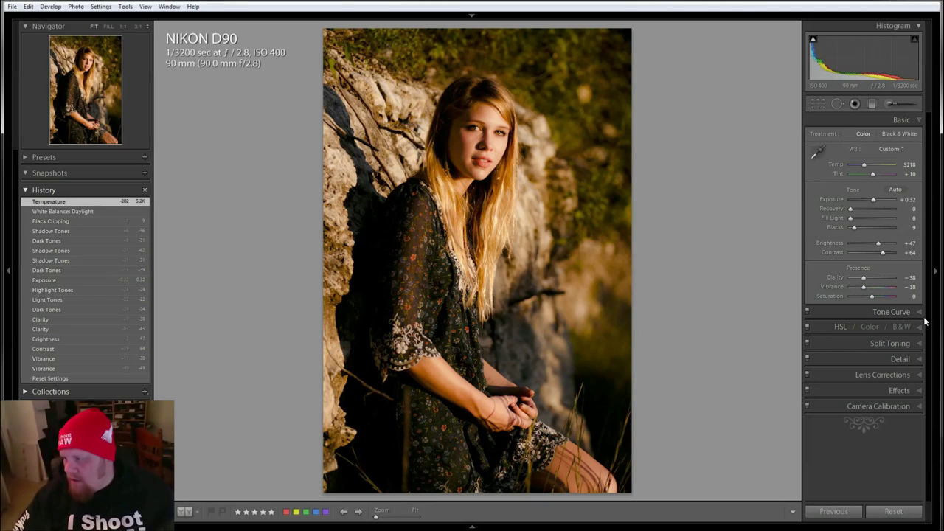
# Add a Highlight Priority post-crop vignette with Amount -13, and compare the photo with and without it through the history
pyautogui.click(912, 379)
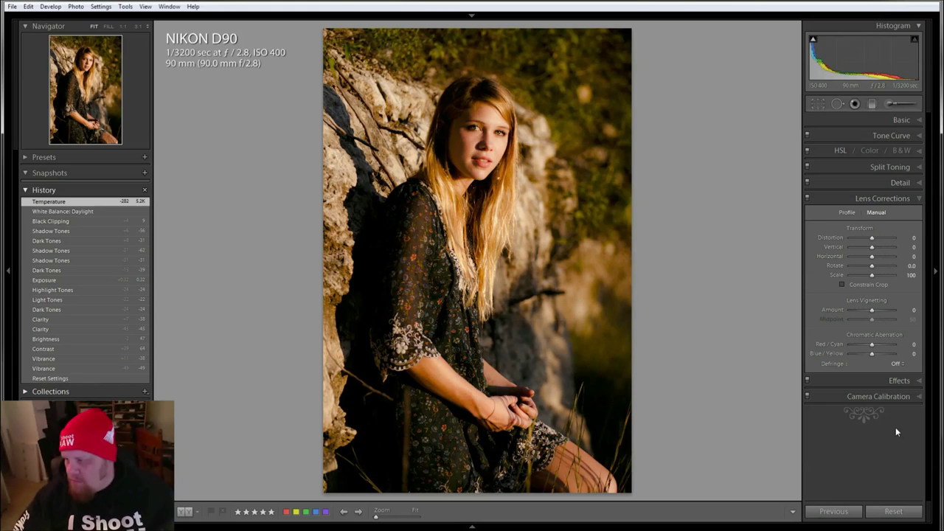
pyautogui.click(901, 382)
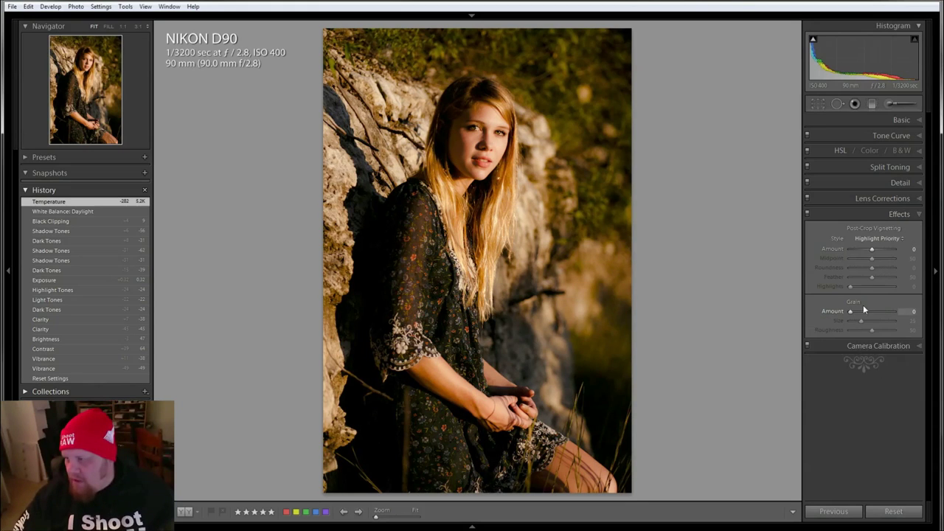
pyautogui.moveTo(872, 249); pyautogui.dragTo(870, 253)
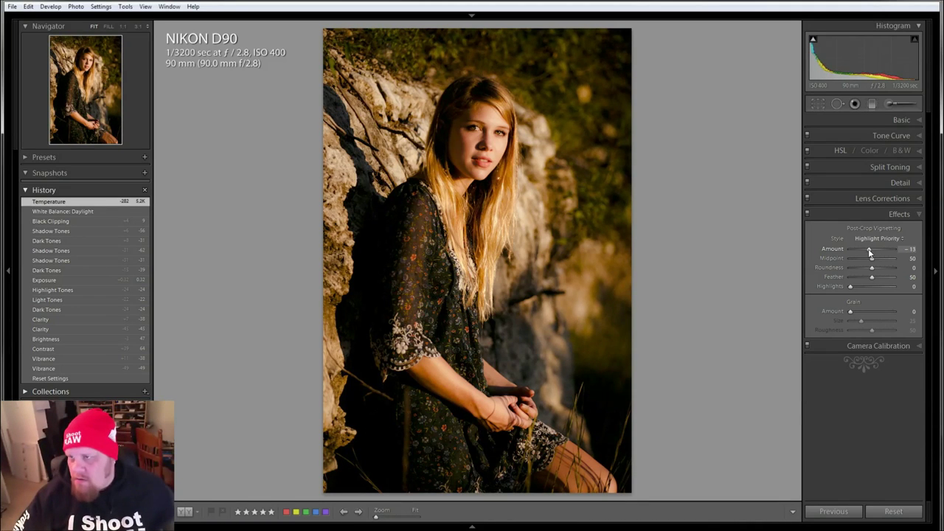
pyautogui.moveTo(870, 252); pyautogui.dragTo(870, 252)
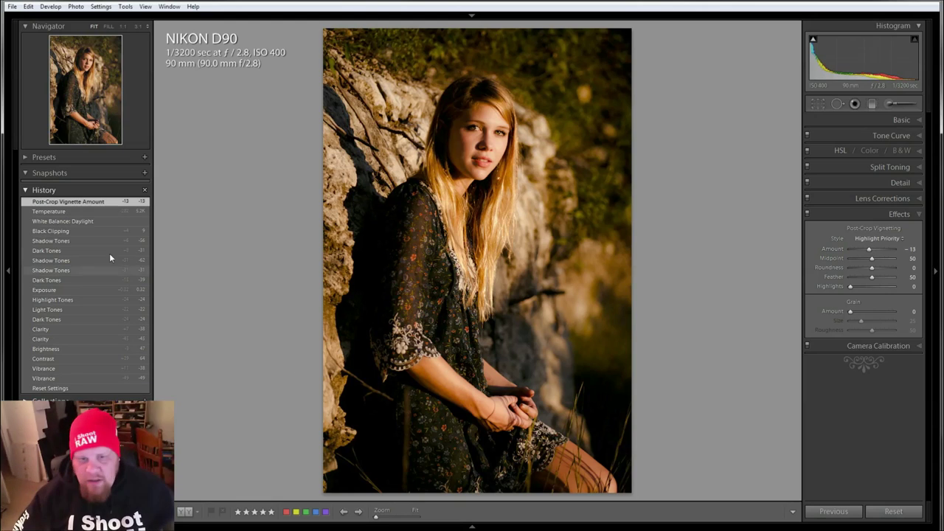
pyautogui.click(90, 213)
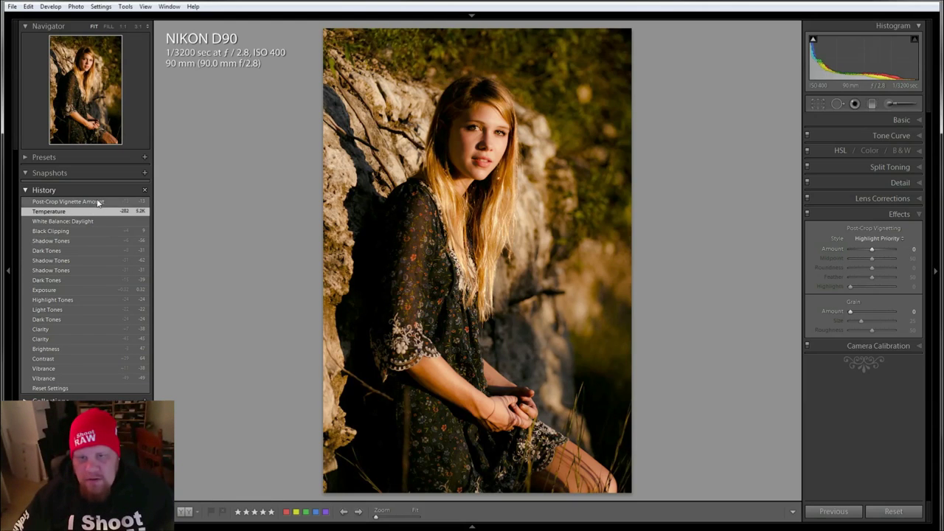
pyautogui.click(99, 202)
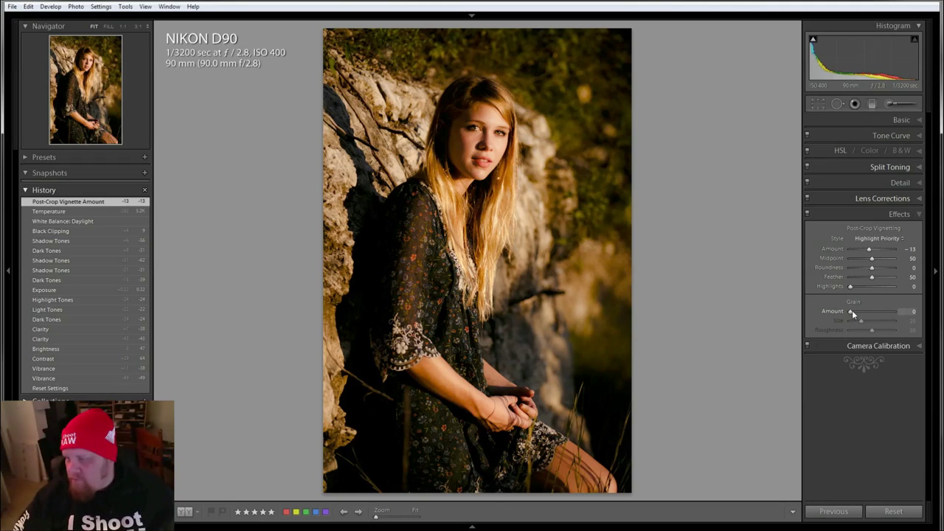
pyautogui.click(919, 199)
pyautogui.click(920, 183)
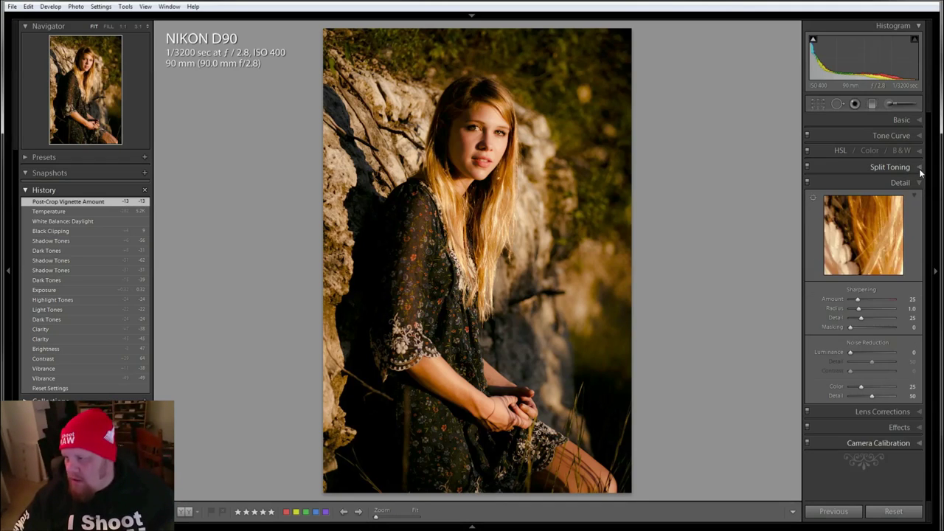
pyautogui.click(920, 167)
pyautogui.click(920, 152)
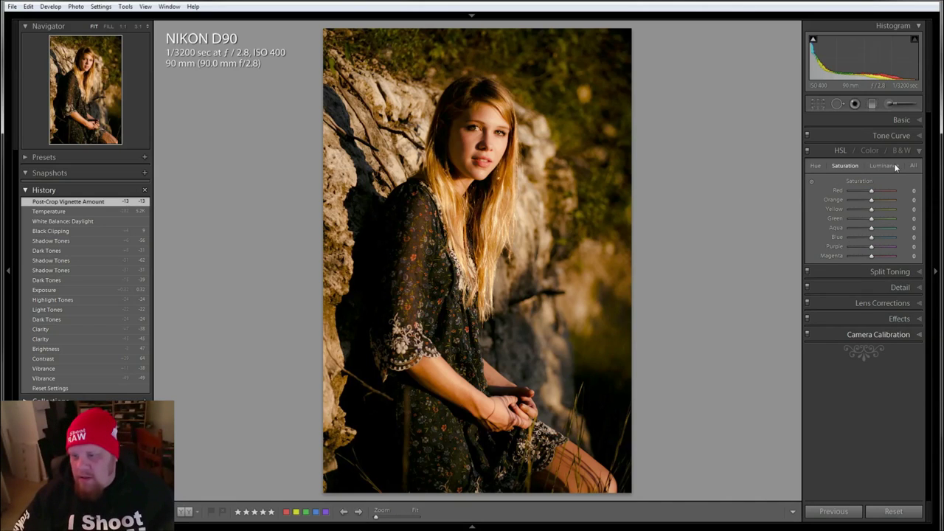
pyautogui.click(893, 136)
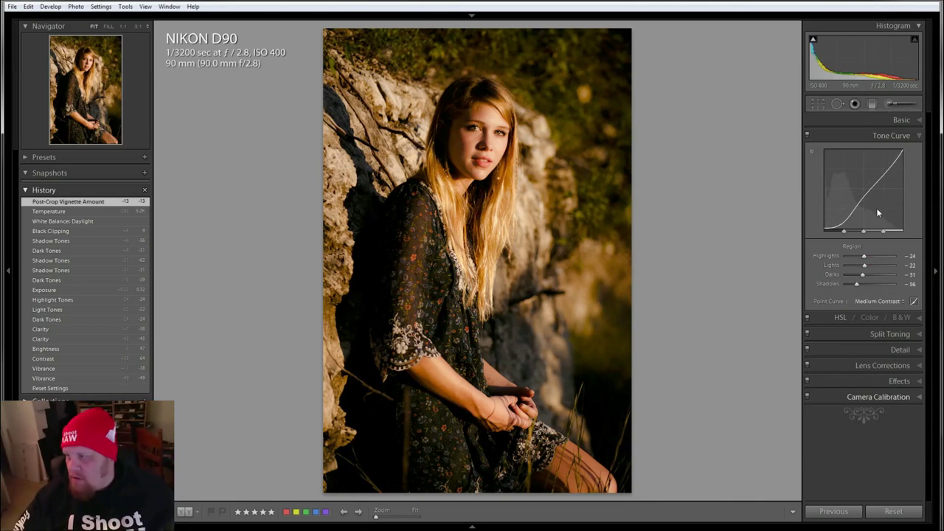
# Try lowering Saturation to -49, reset it to 0, try Vibrance at -45, and return to the history state before that Vibrance change
pyautogui.click(919, 120)
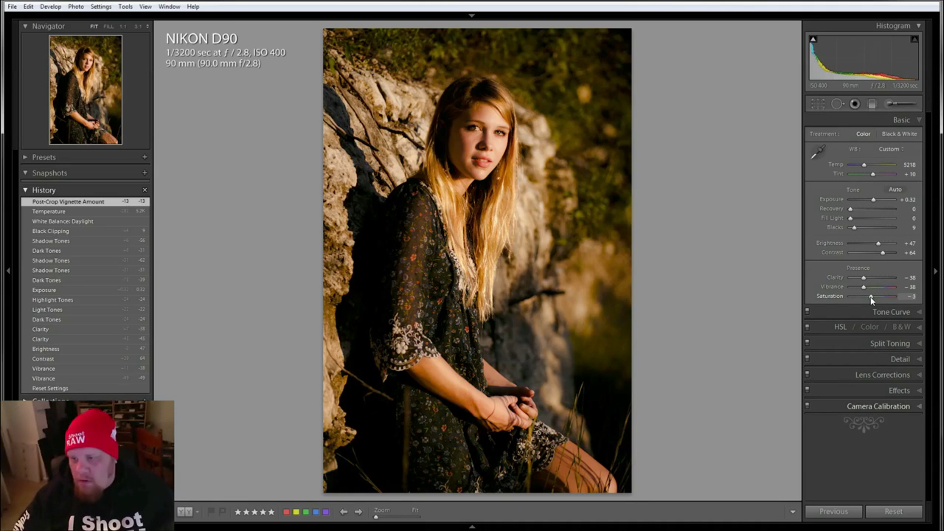
pyautogui.moveTo(872, 297); pyautogui.dragTo(865, 296)
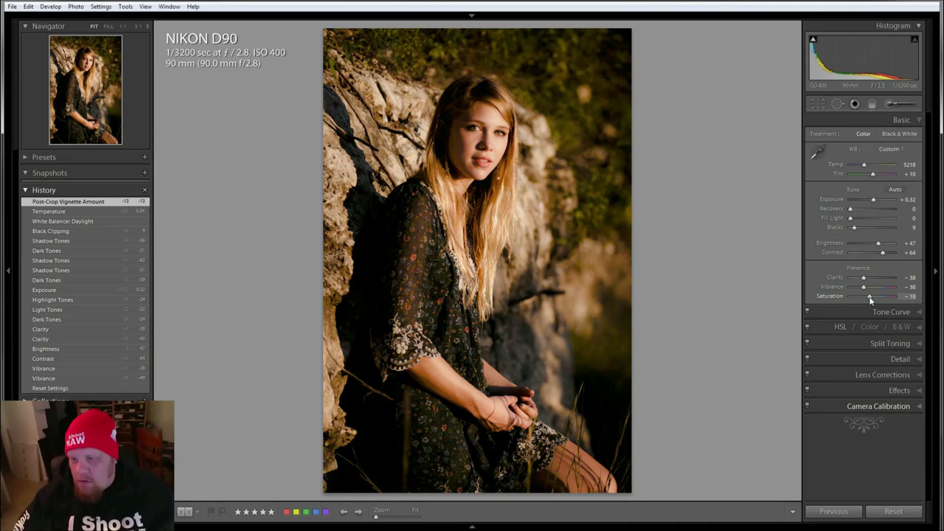
pyautogui.doubleClick(827, 296)
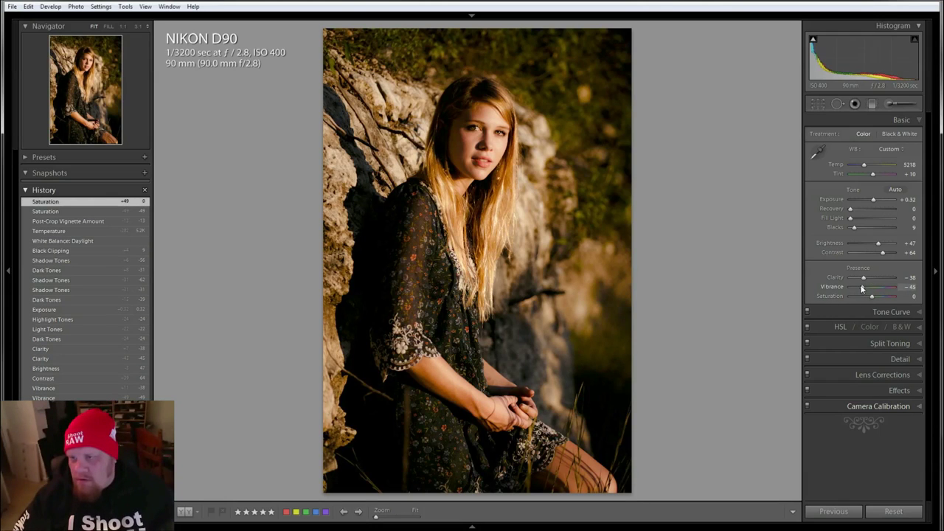
pyautogui.moveTo(862, 289); pyautogui.dragTo(862, 288)
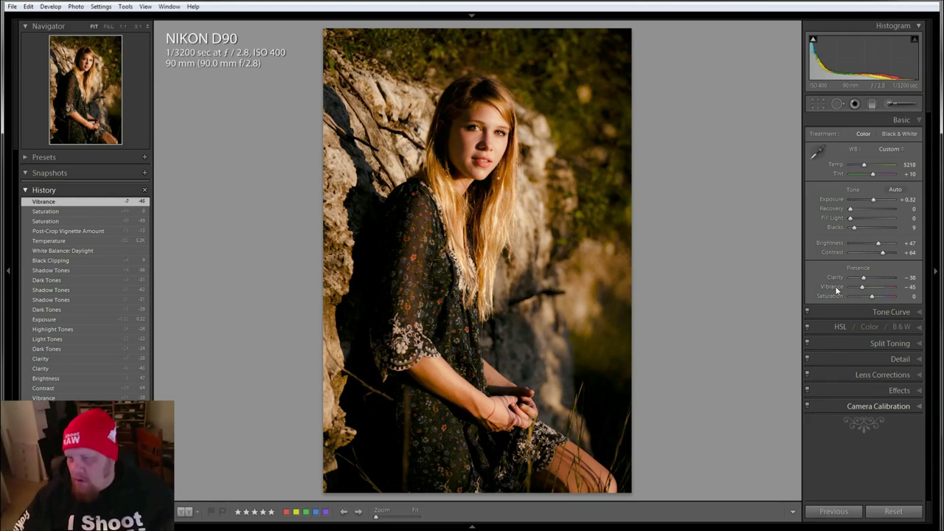
pyautogui.click(84, 212)
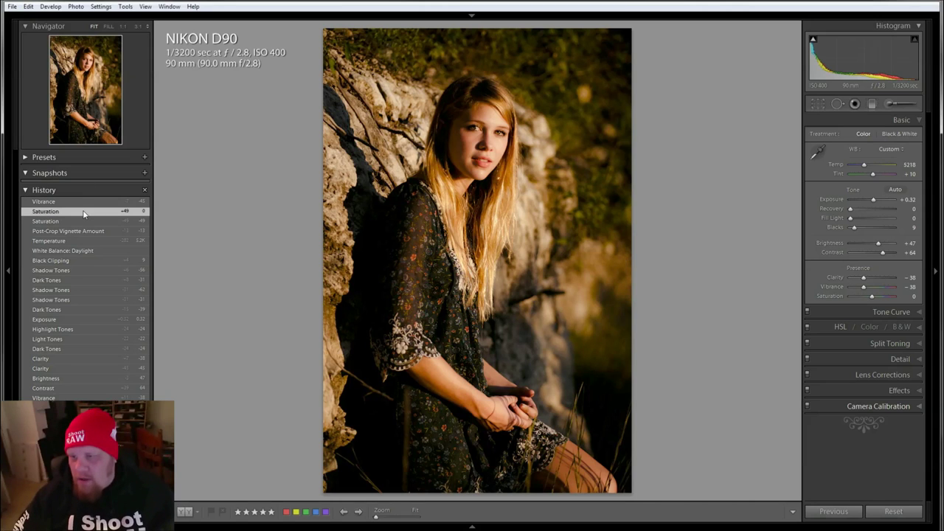
# Inspect the woman's face, hands, leg and dress in a close view, and compare the whole photo in a split before/after view
pyautogui.click(474, 171)
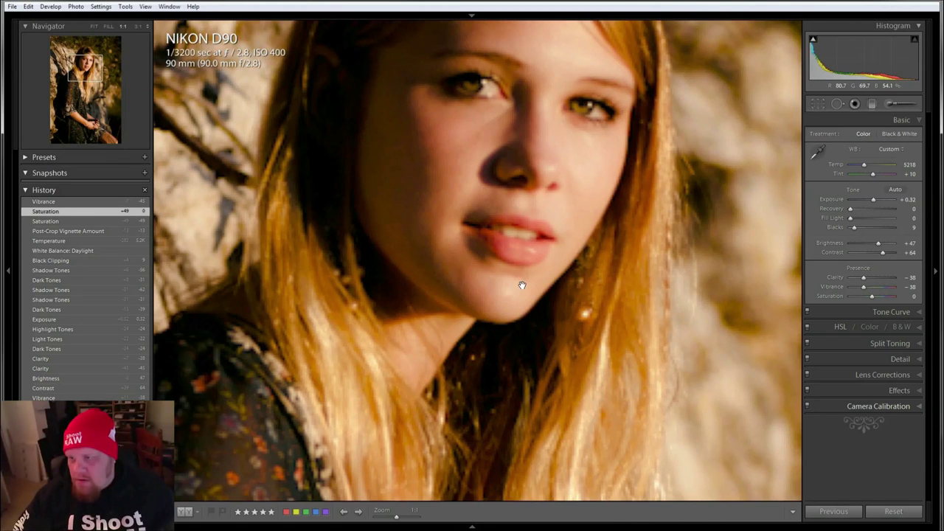
pyautogui.moveTo(440, 276); pyautogui.dragTo(467, 386)
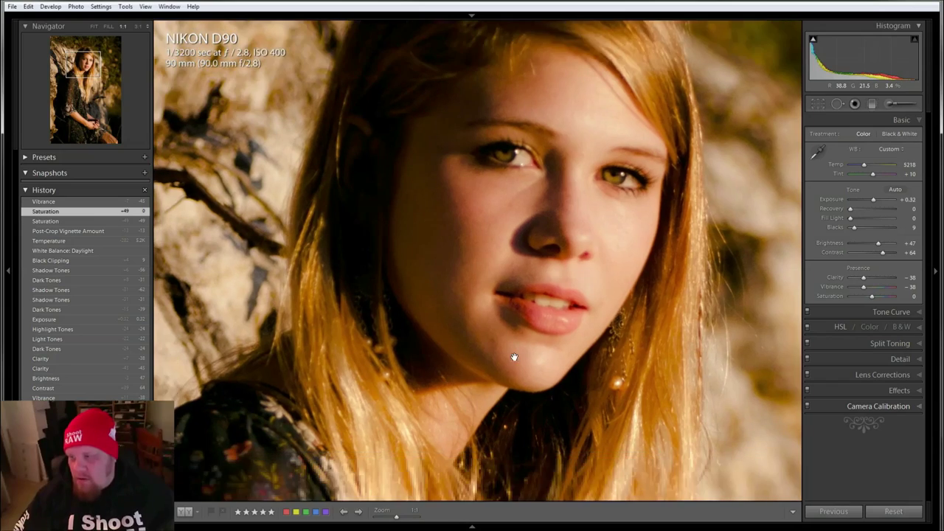
pyautogui.click(556, 340)
pyautogui.click(553, 458)
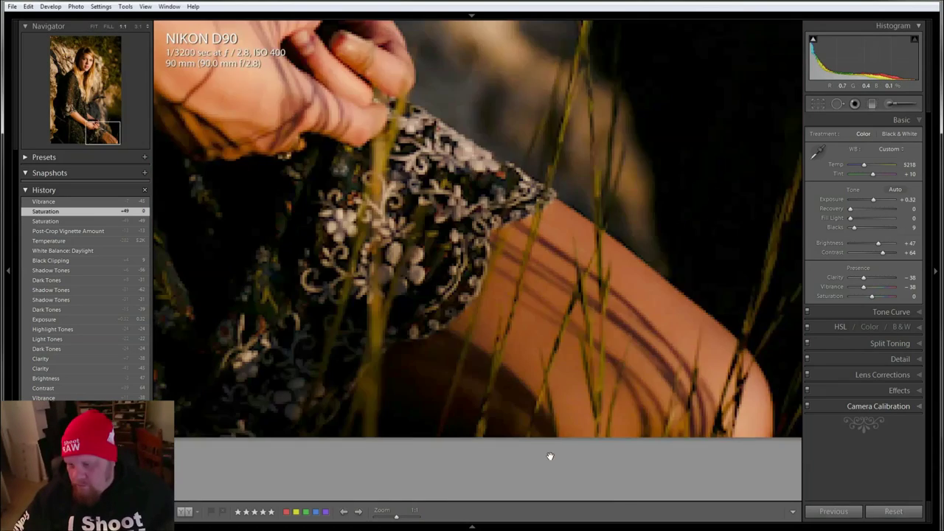
pyautogui.moveTo(468, 424); pyautogui.dragTo(628, 373)
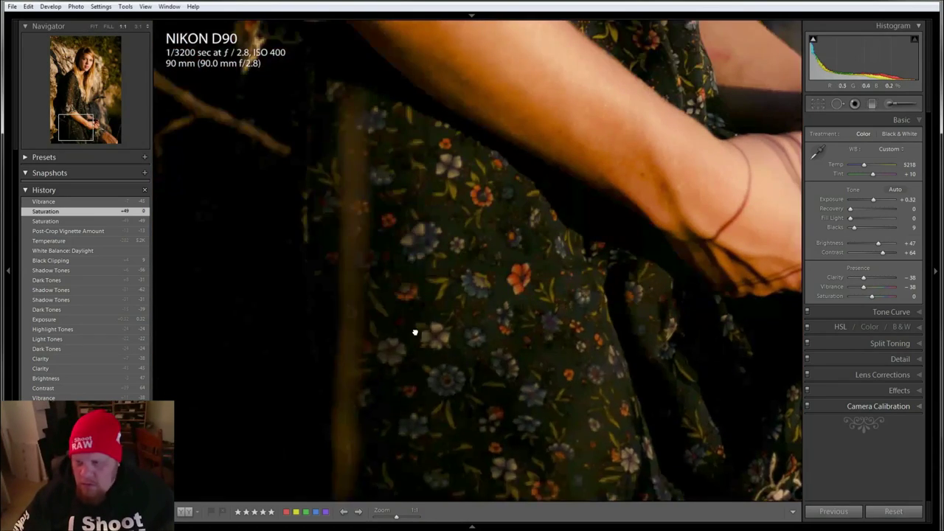
pyautogui.moveTo(416, 332); pyautogui.dragTo(472, 369)
pyautogui.click(556, 268)
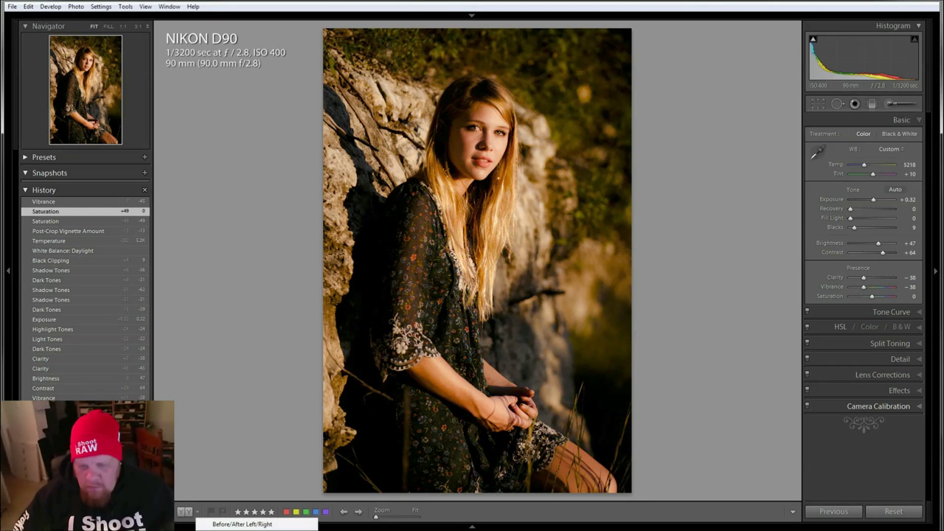
pyautogui.click(186, 512)
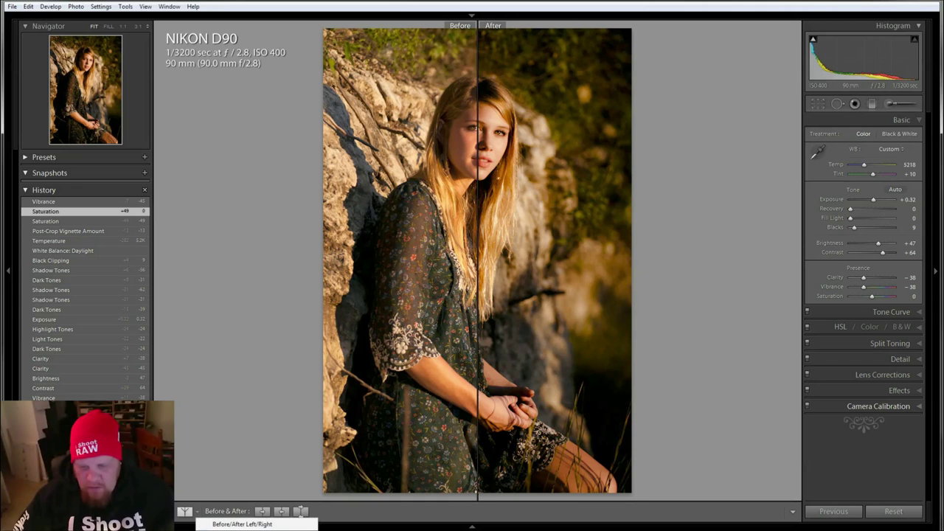
pyautogui.click(186, 512)
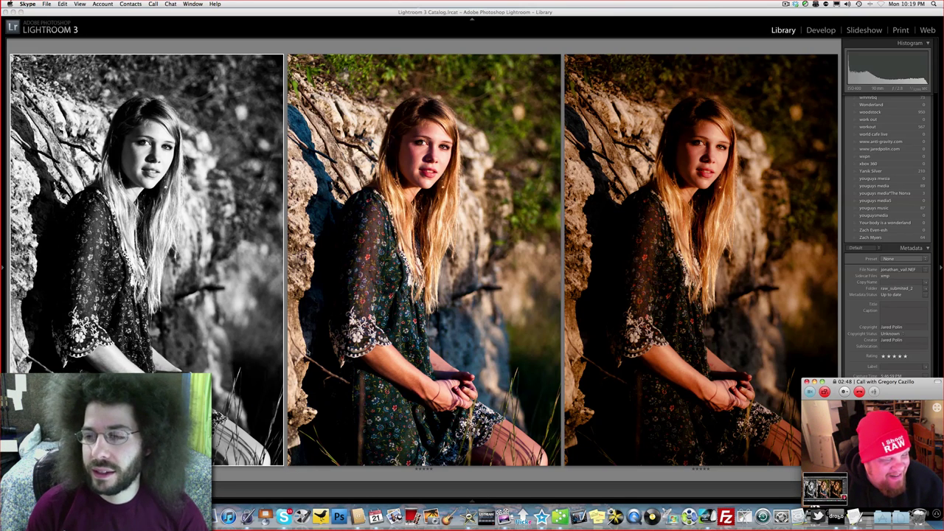
# Enlarge the side-by-side Library comparison of the three portrait versions by hiding the histogram and metadata area
pyautogui.click(940, 269)
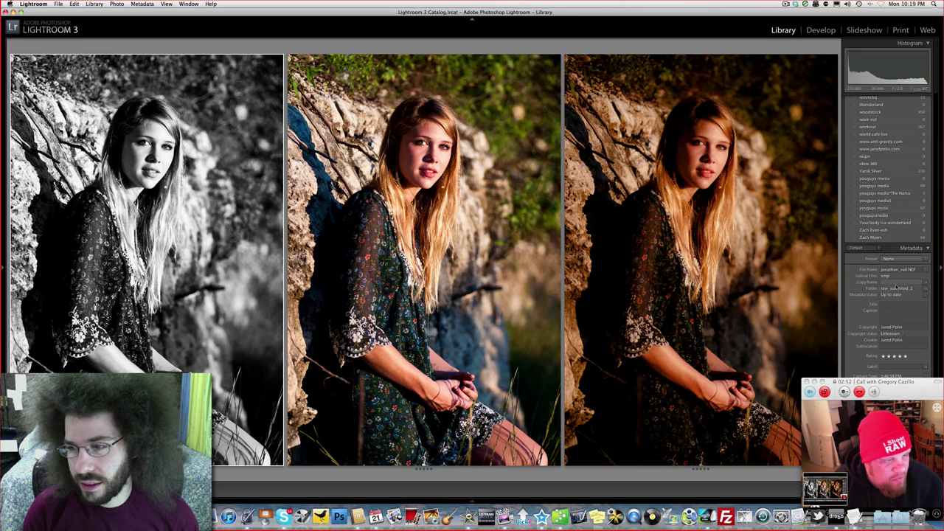
pyautogui.click(935, 271)
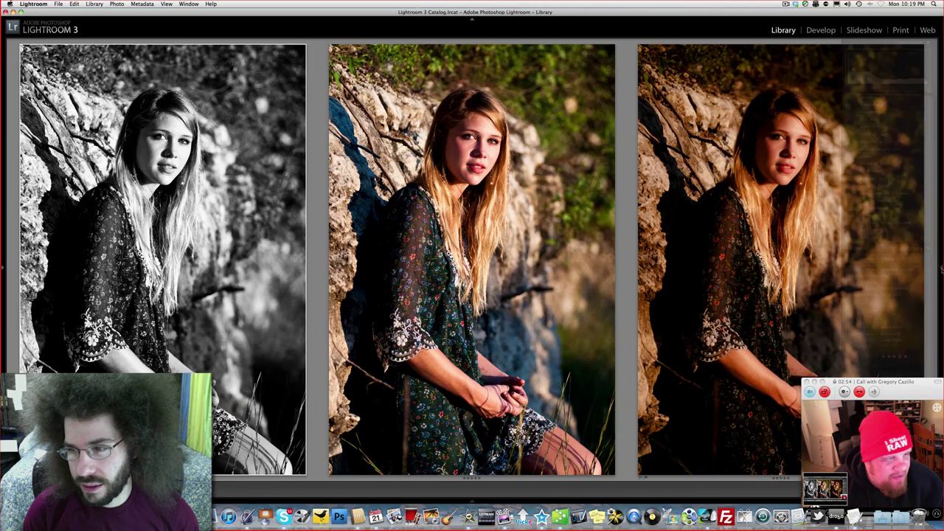